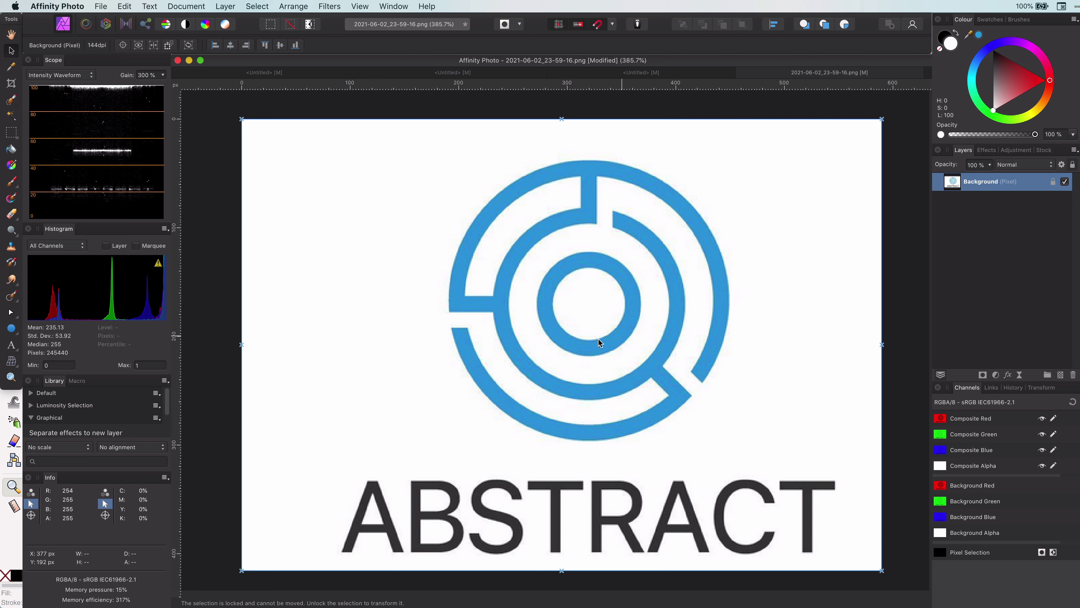
Fit the whole image in the window and check its current pixel dimensions
scroll(613, 325, up, 5)
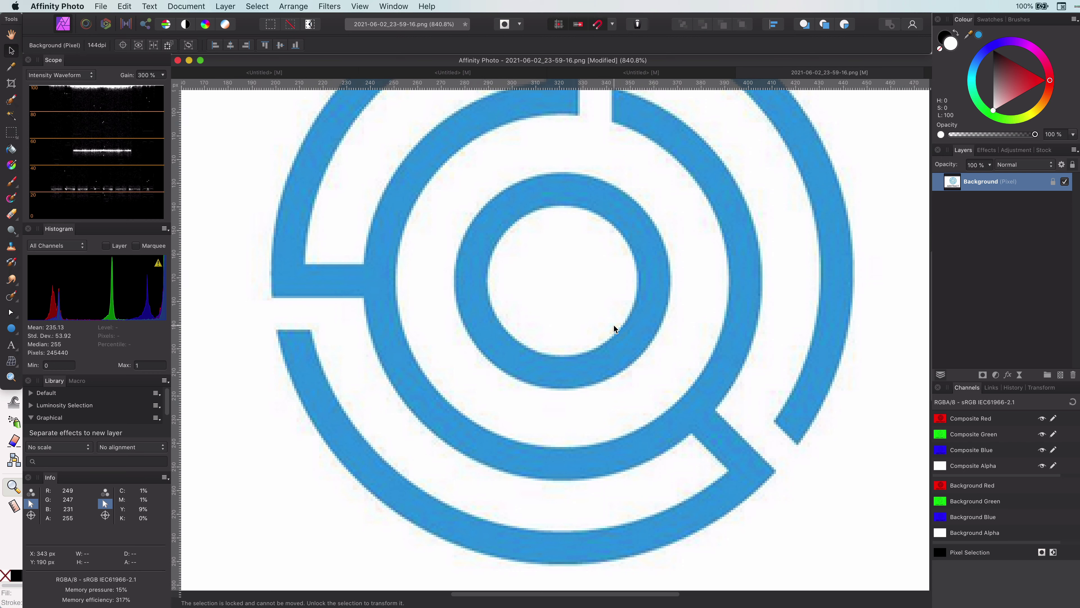
scroll(614, 325, up, 5)
key(super+0)
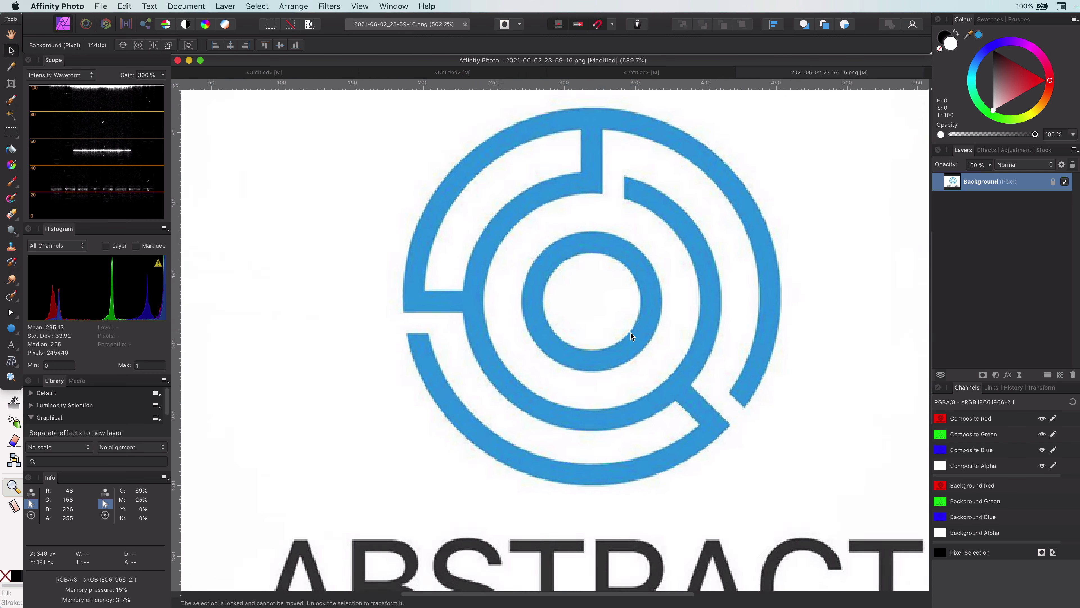
click(1043, 388)
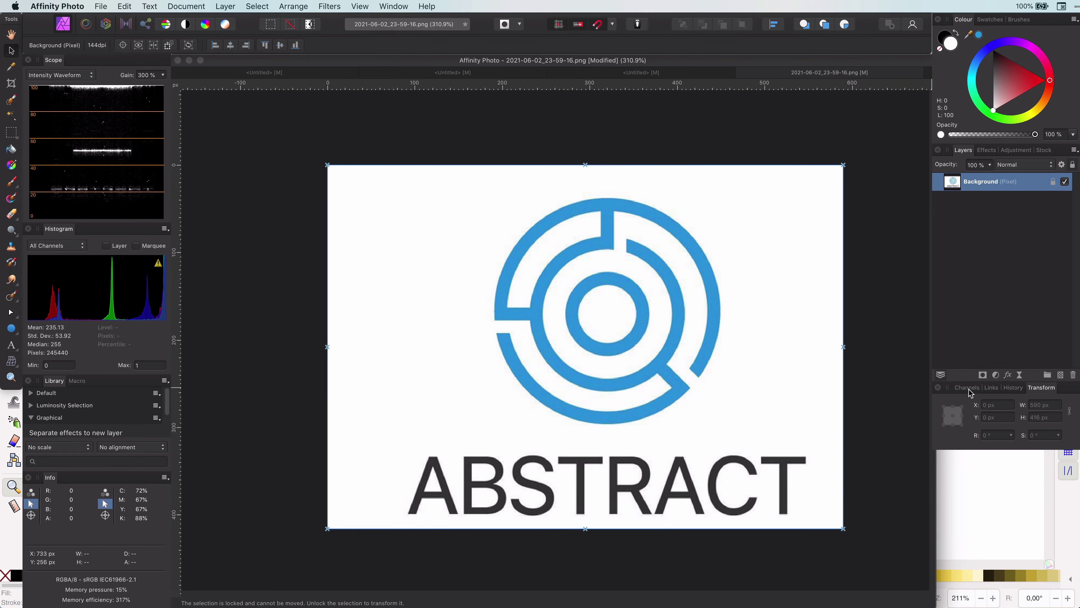
click(878, 367)
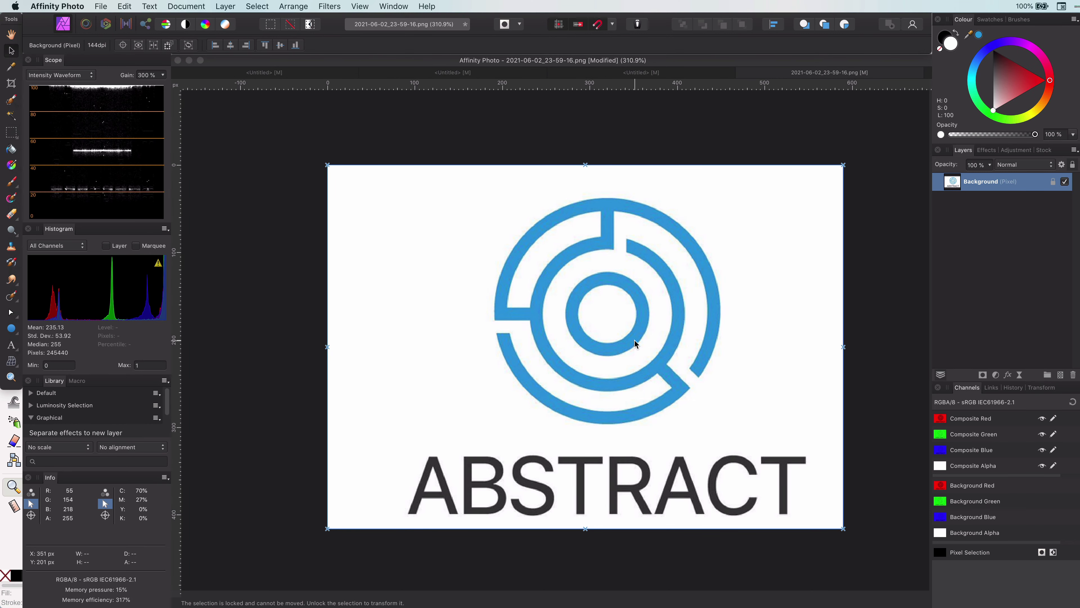
scroll(634, 344, up, 5)
scroll(635, 344, down, 5)
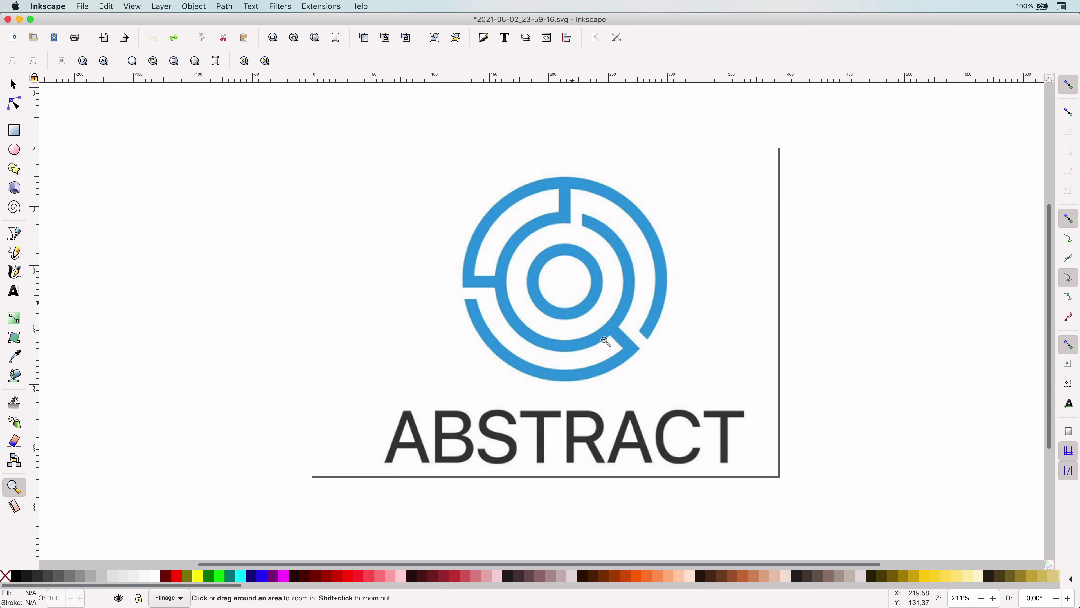
Zoom in on the logo rings' edges, then zoom back out to the whole page
click(591, 337)
click(592, 337)
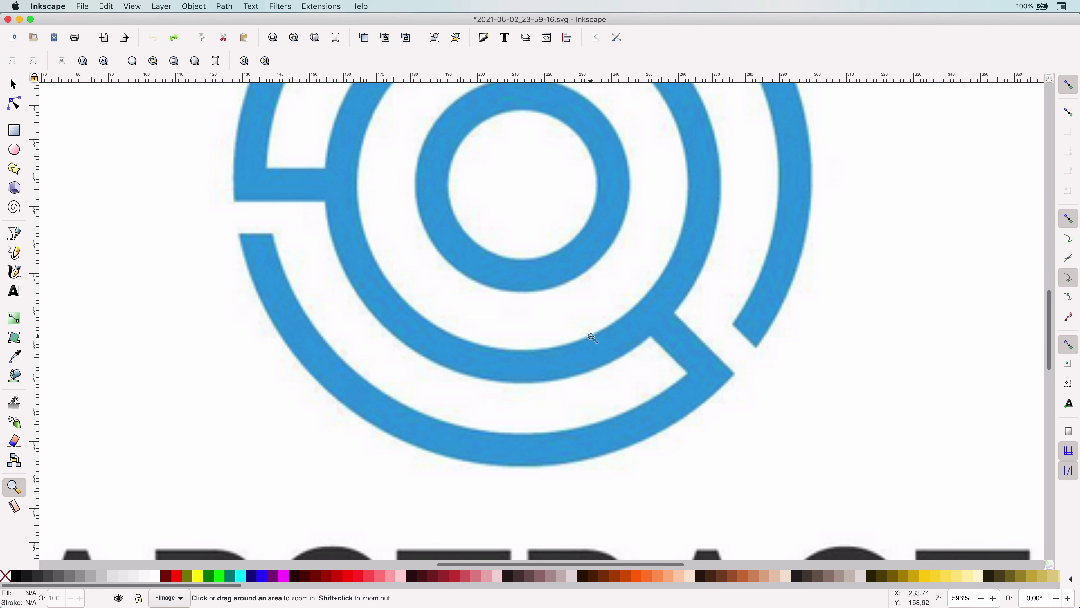
click(574, 291)
click(588, 265)
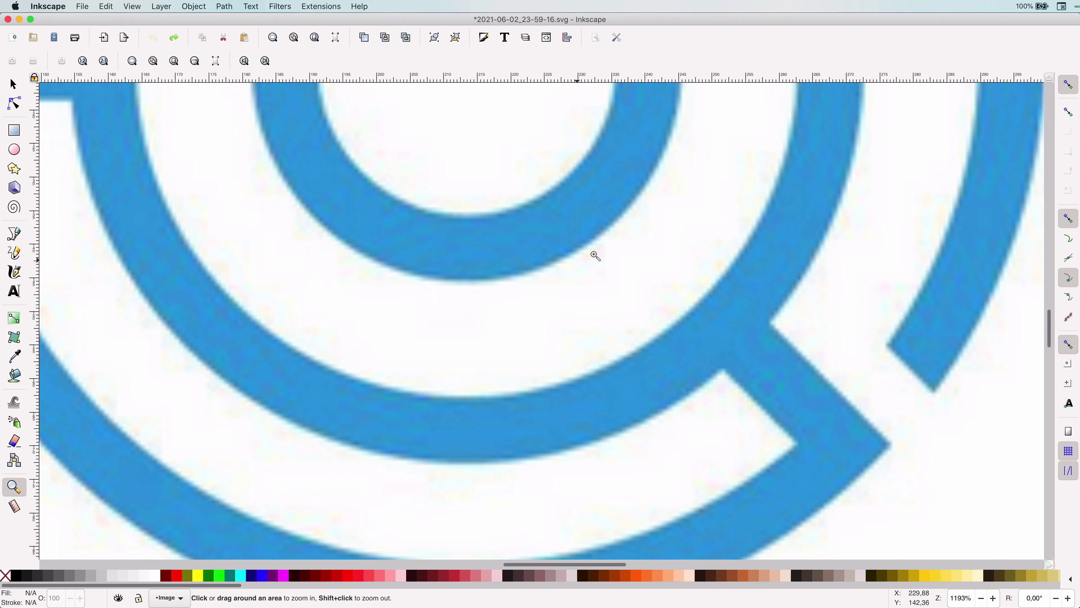
shift+click(624, 313)
shift+click(623, 313)
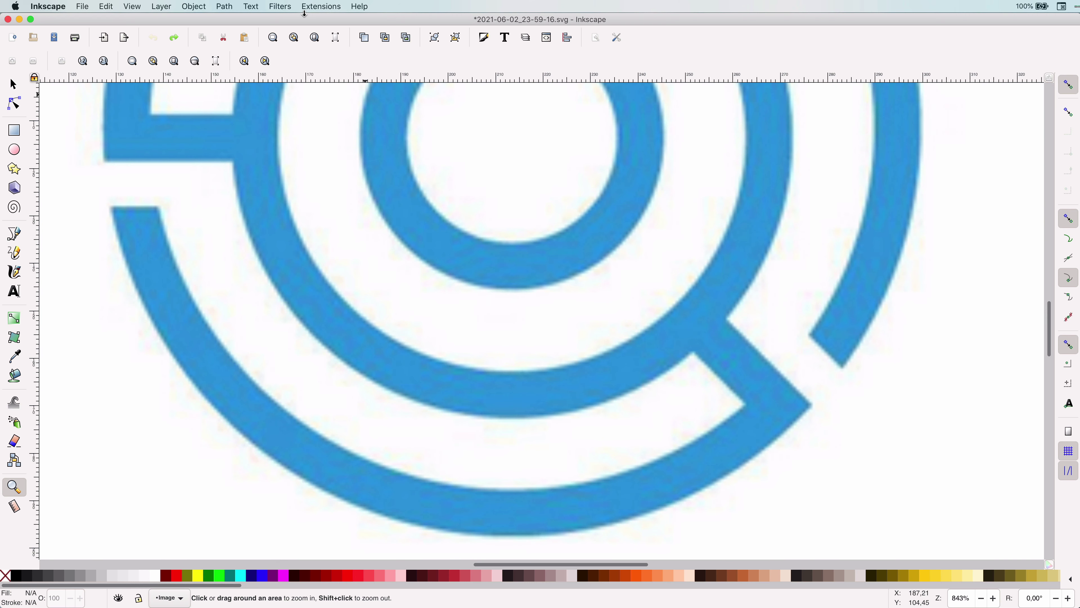
click(315, 37)
Trace the embedded logo image with Trace Bitmap using Autotrace single scan settings
key(s)
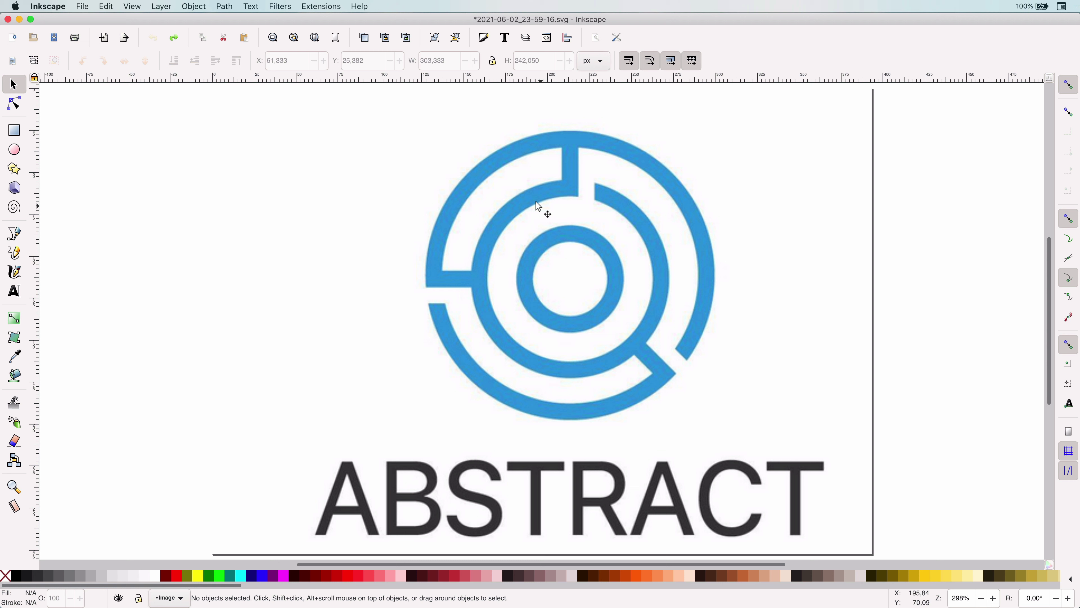
click(553, 211)
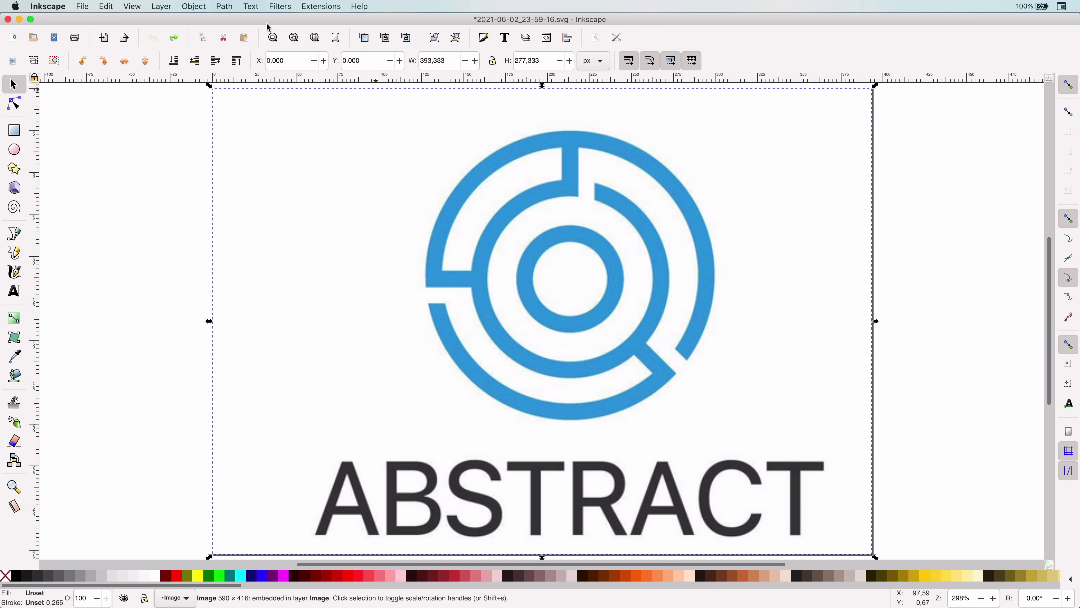
click(221, 7)
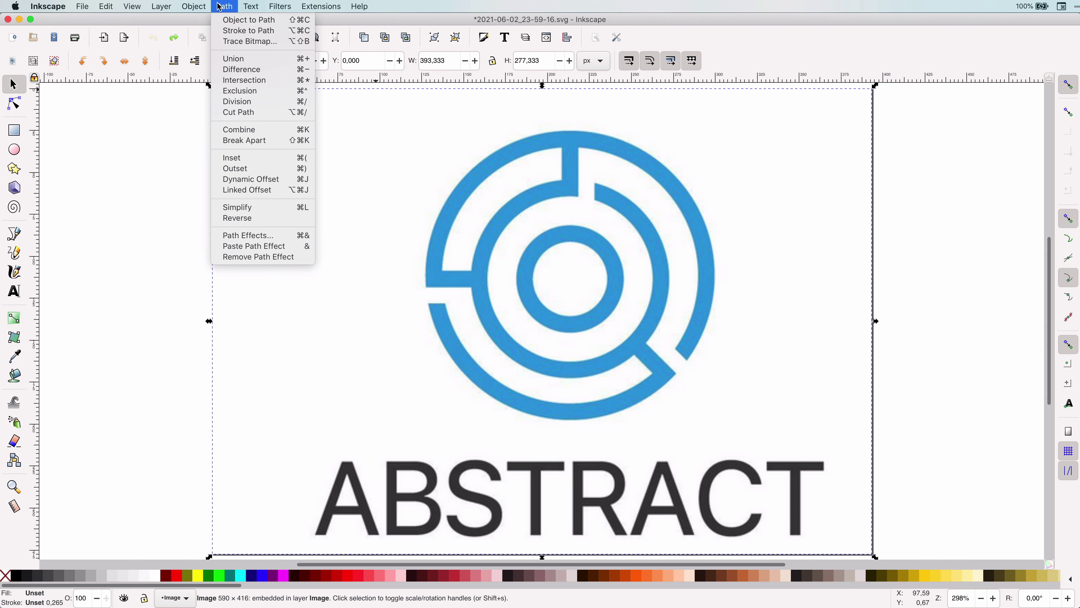
click(232, 41)
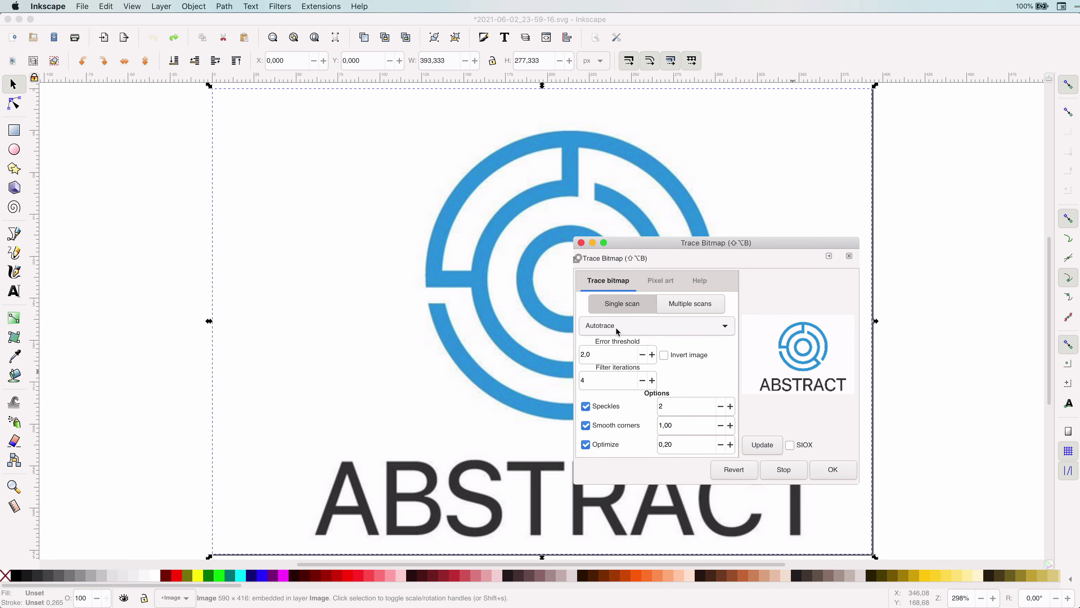
click(825, 470)
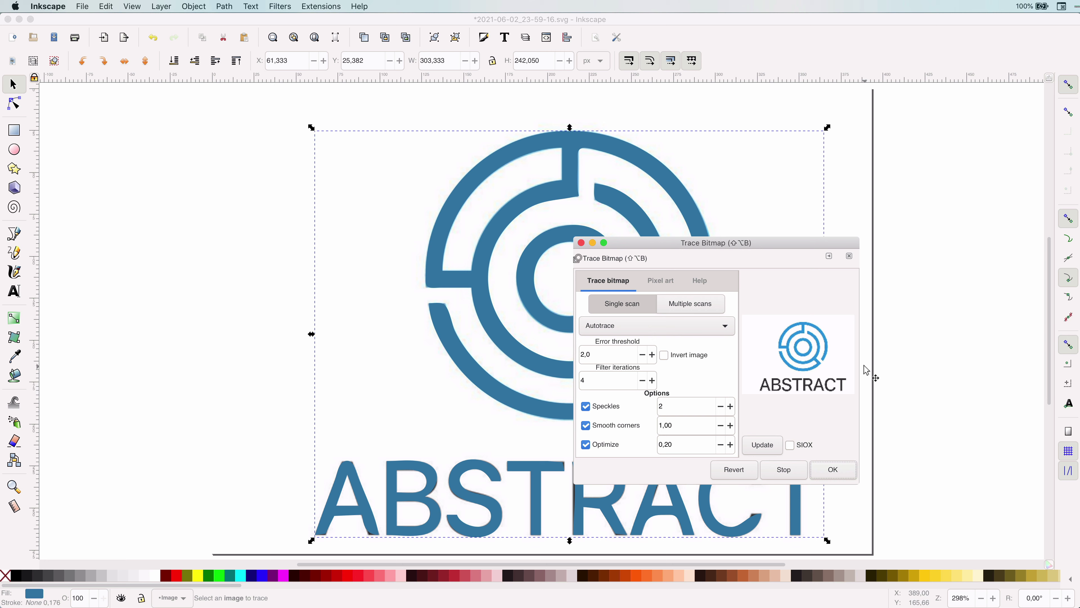
Close Trace Bitmap, inspect the traced ABSTRACT letters up close, then return to Affinity Photo
click(849, 256)
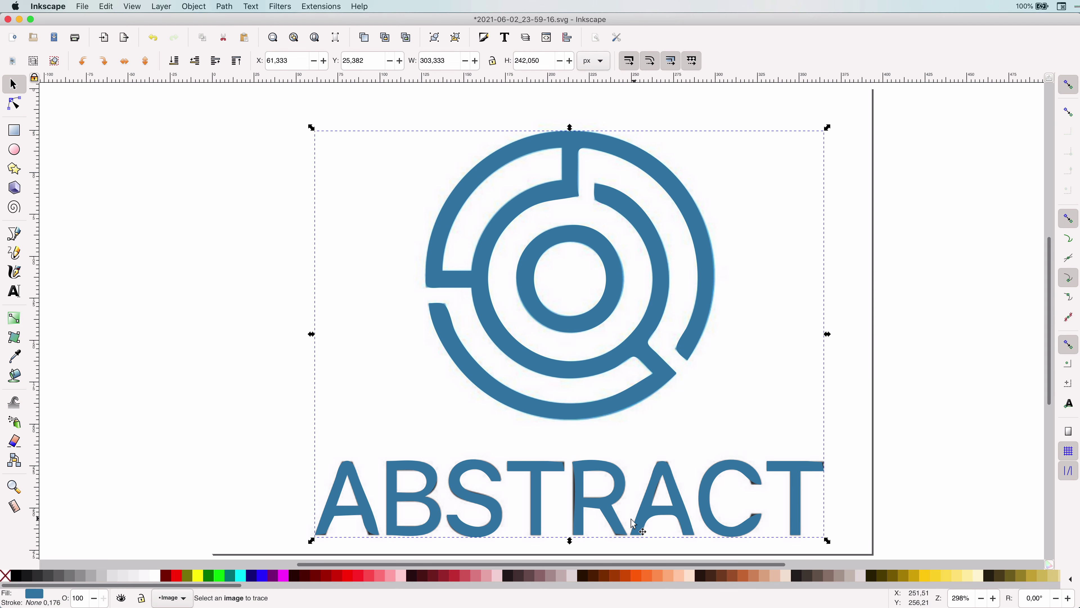
click(14, 487)
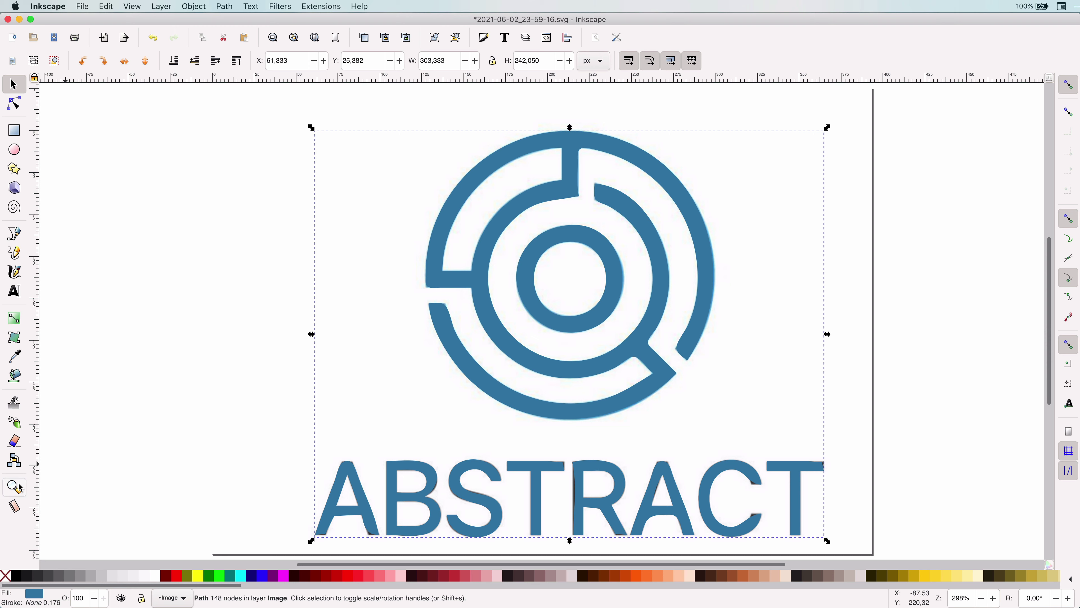
click(676, 518)
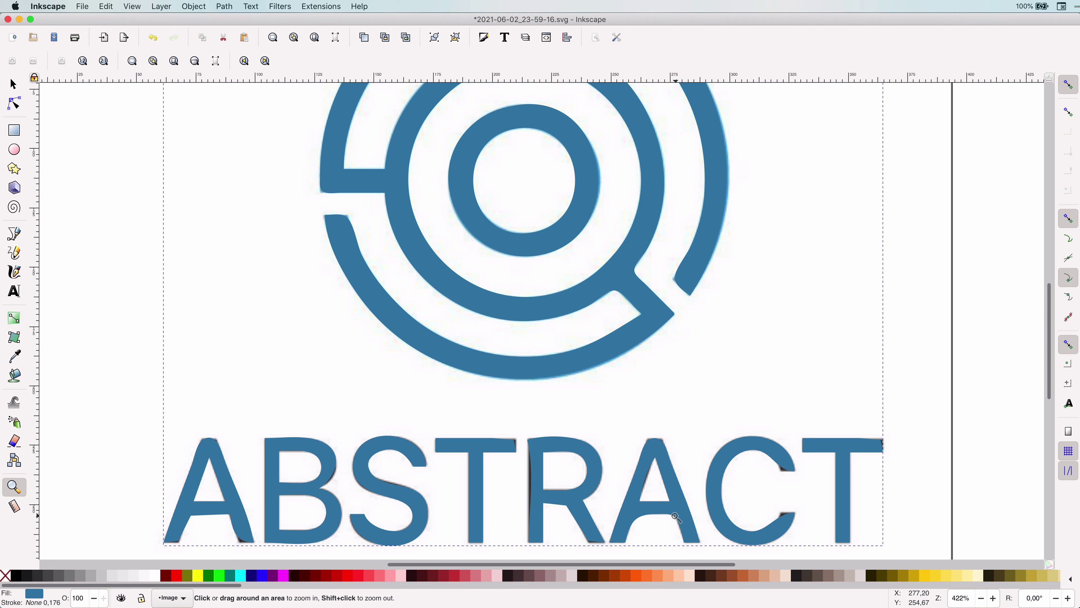
click(676, 517)
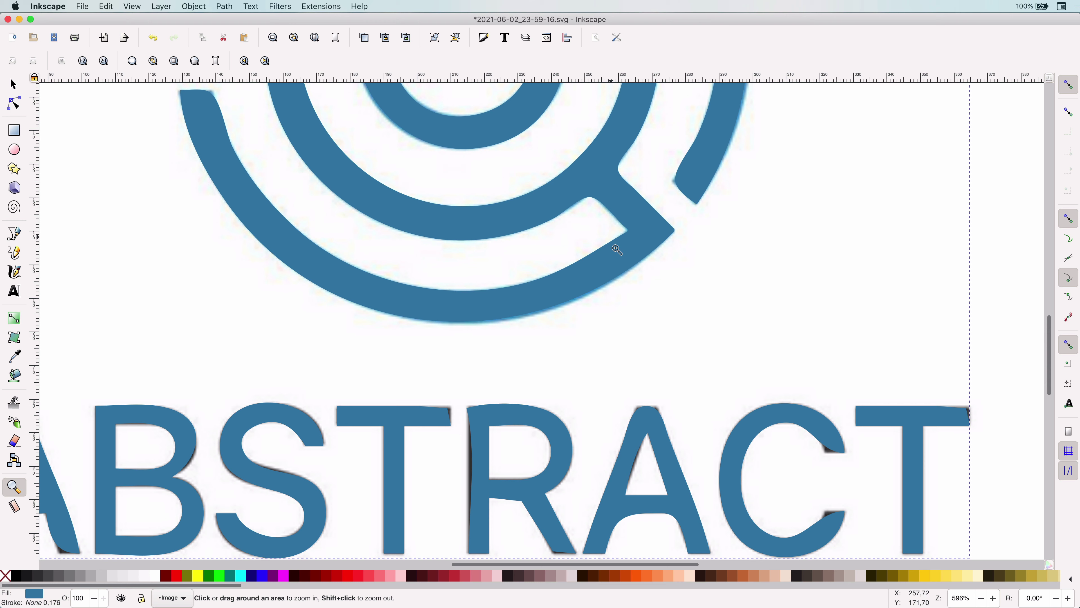
click(317, 38)
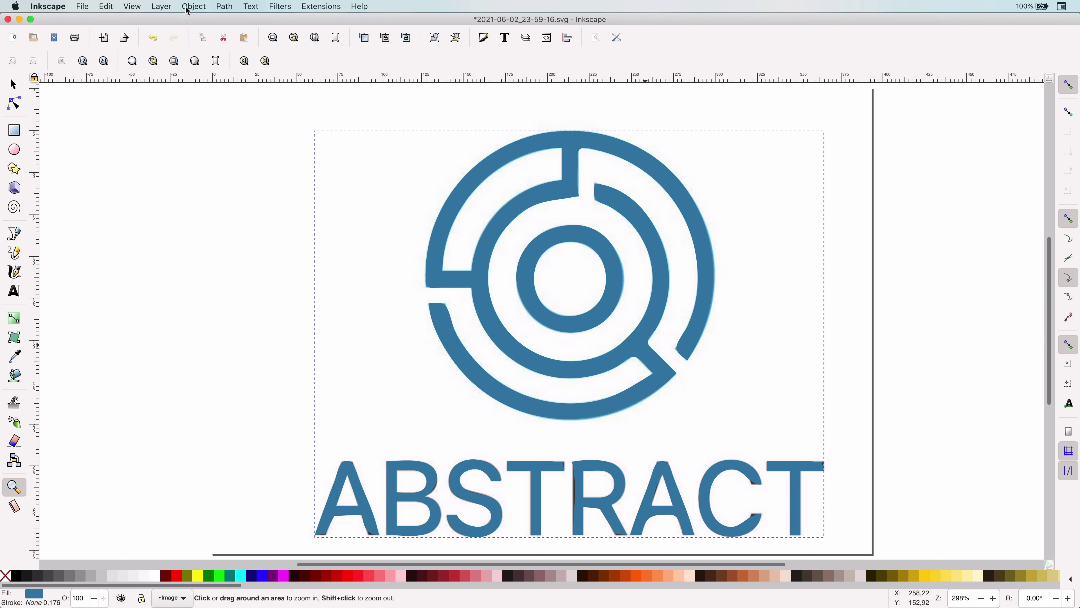
key(super+Tab)
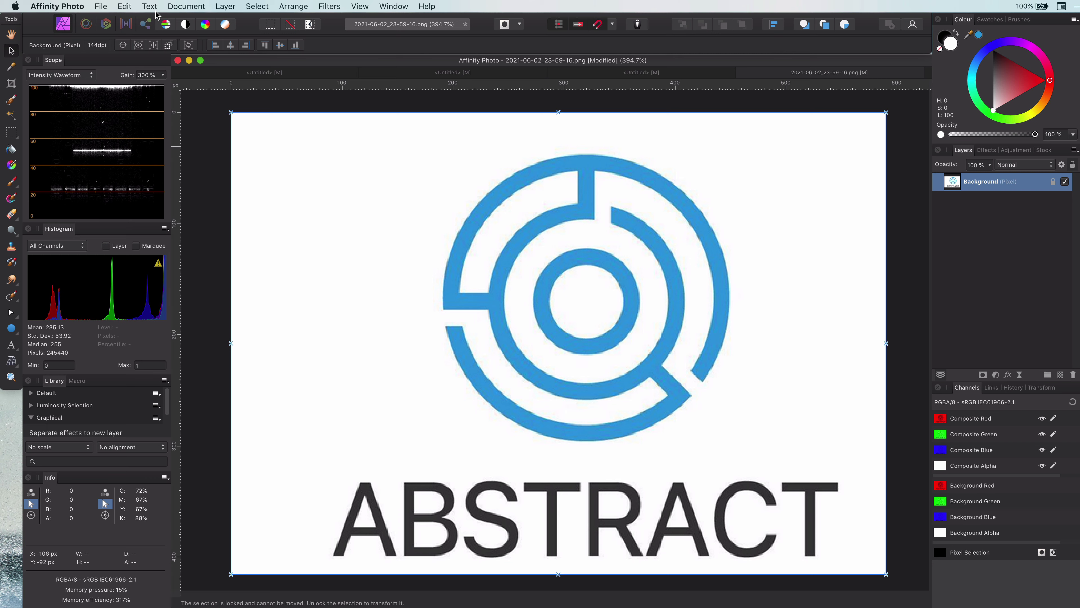
Resize the logo document from 590 × 416 to 3000 px wide, proportions locked
click(186, 6)
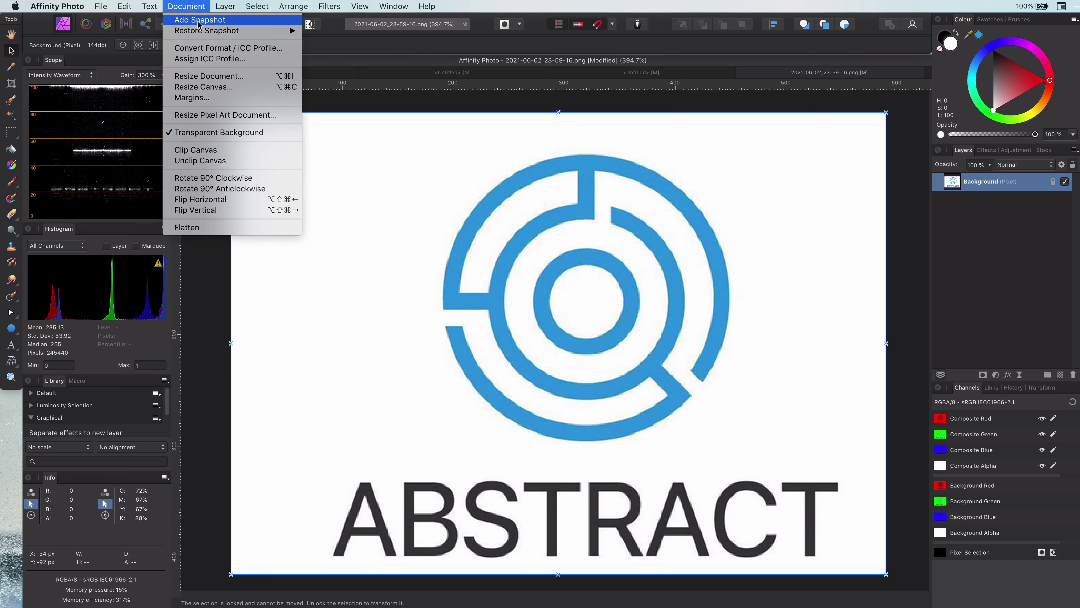
click(215, 77)
click(524, 104)
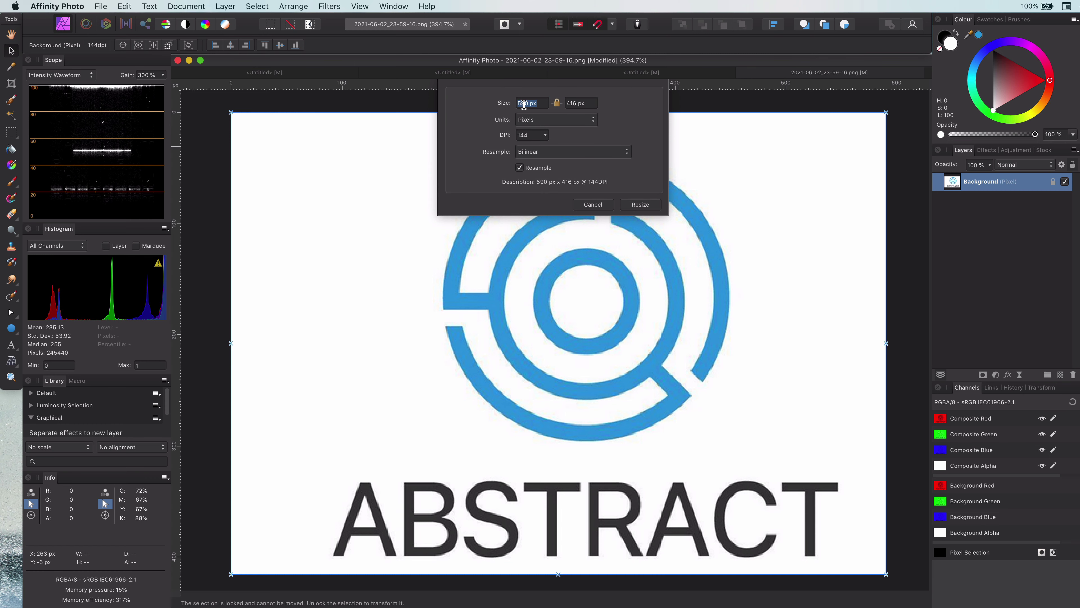
text(3000)
key(Tab)
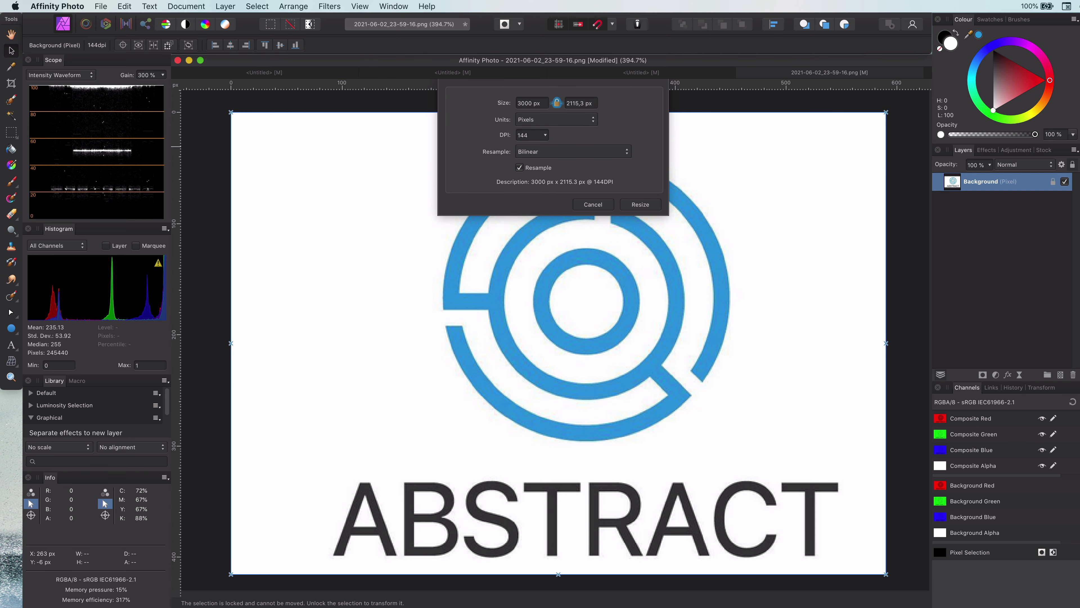
click(642, 206)
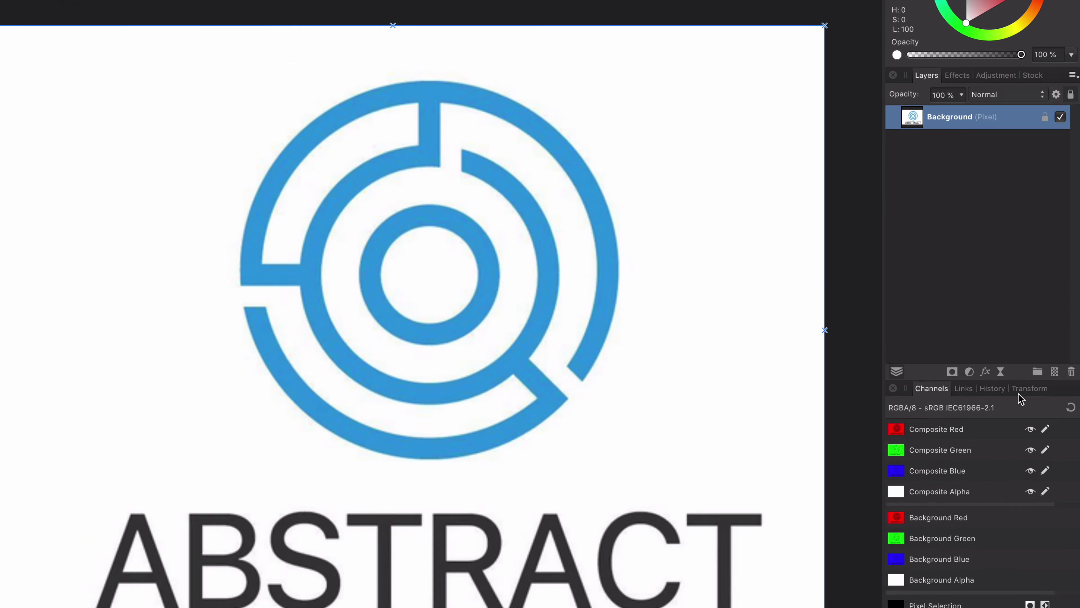
click(1038, 388)
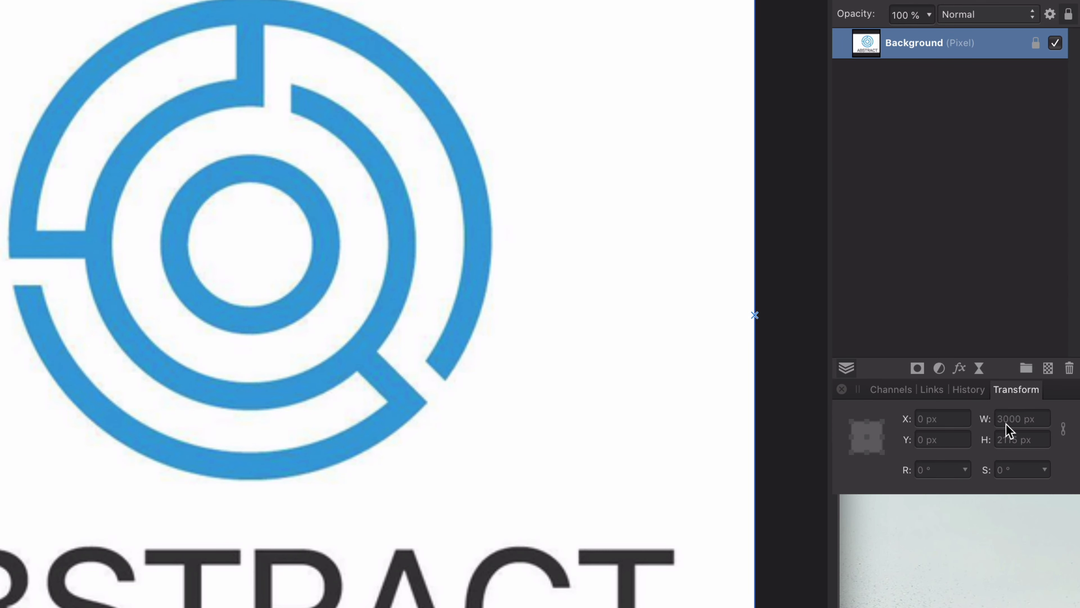
click(891, 390)
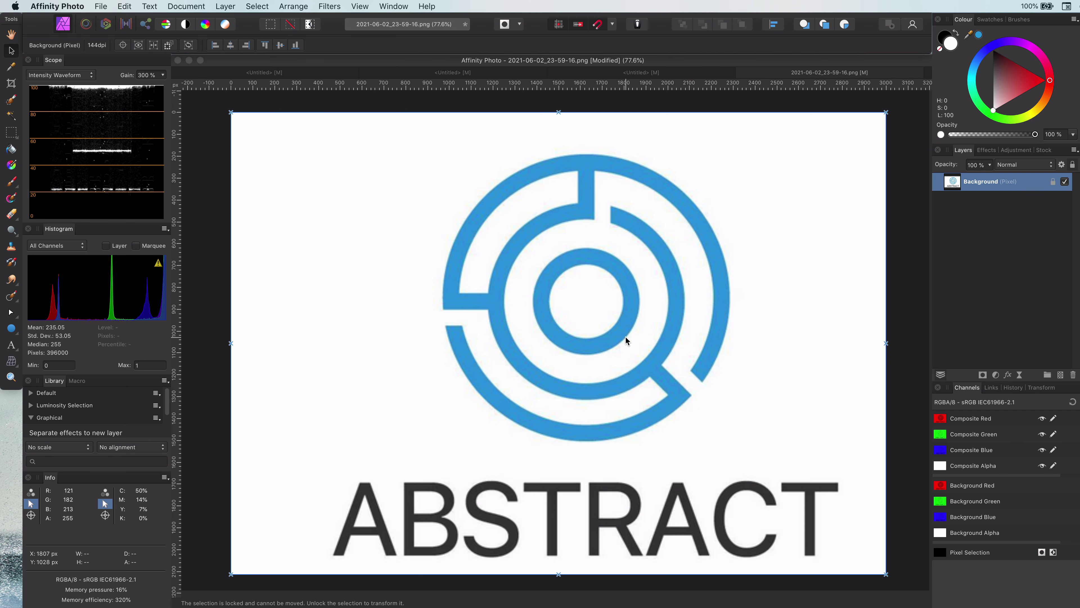
scroll(626, 341, up, 5)
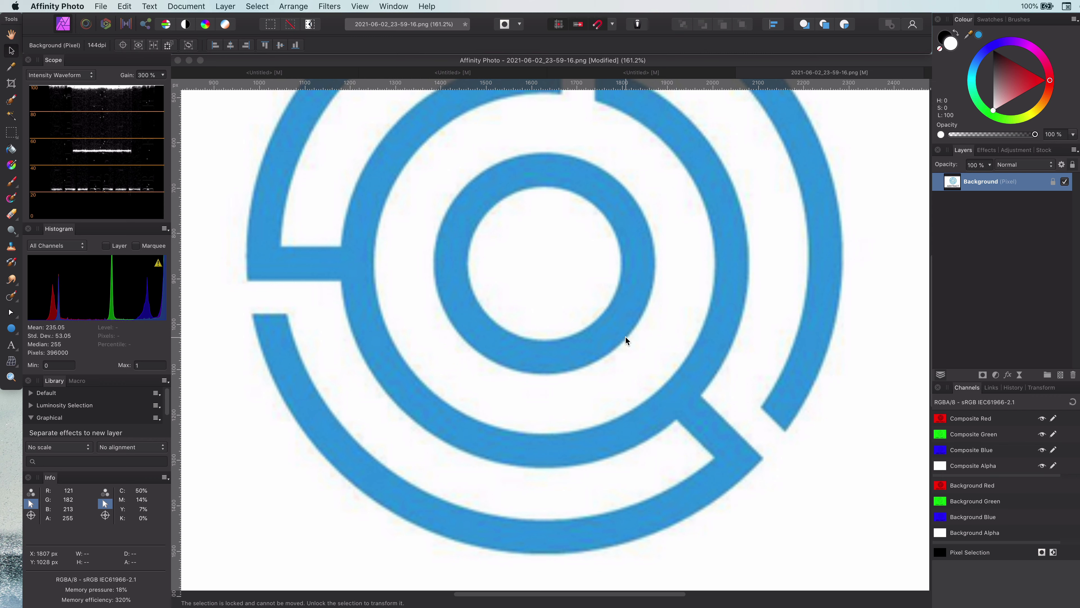
key(super+0)
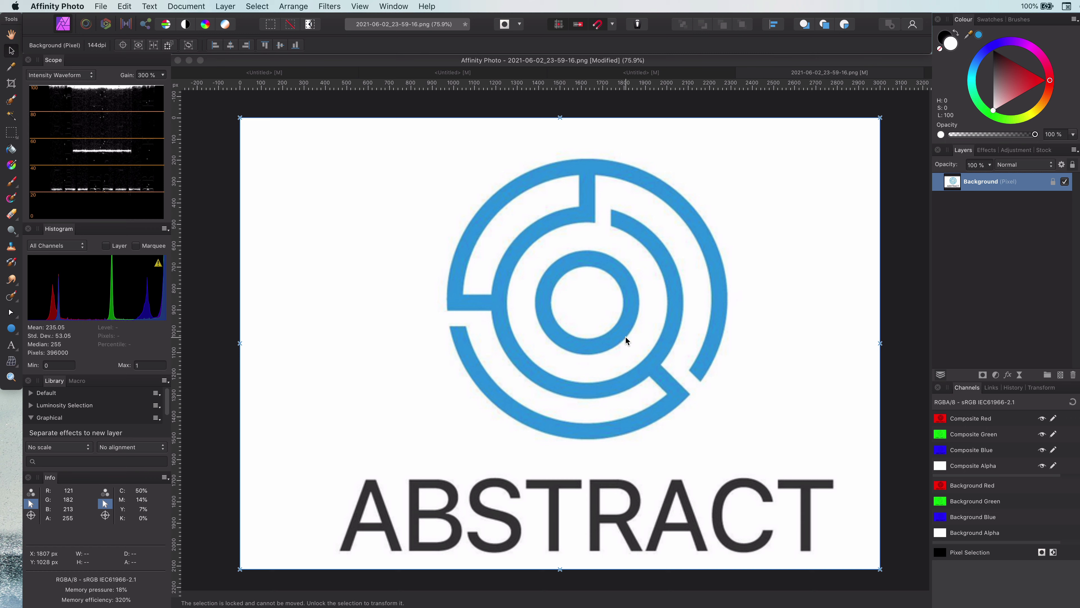
Add a Black & White adjustment: lower Blue, Cyan, Magenta and Red, raise Green and Yellow
click(997, 375)
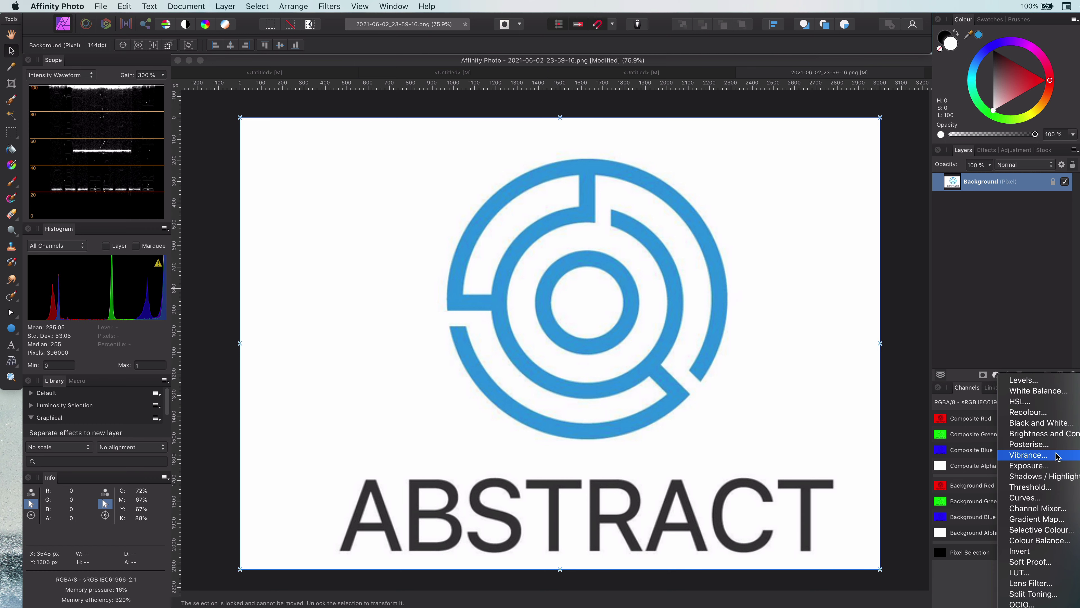
click(1042, 423)
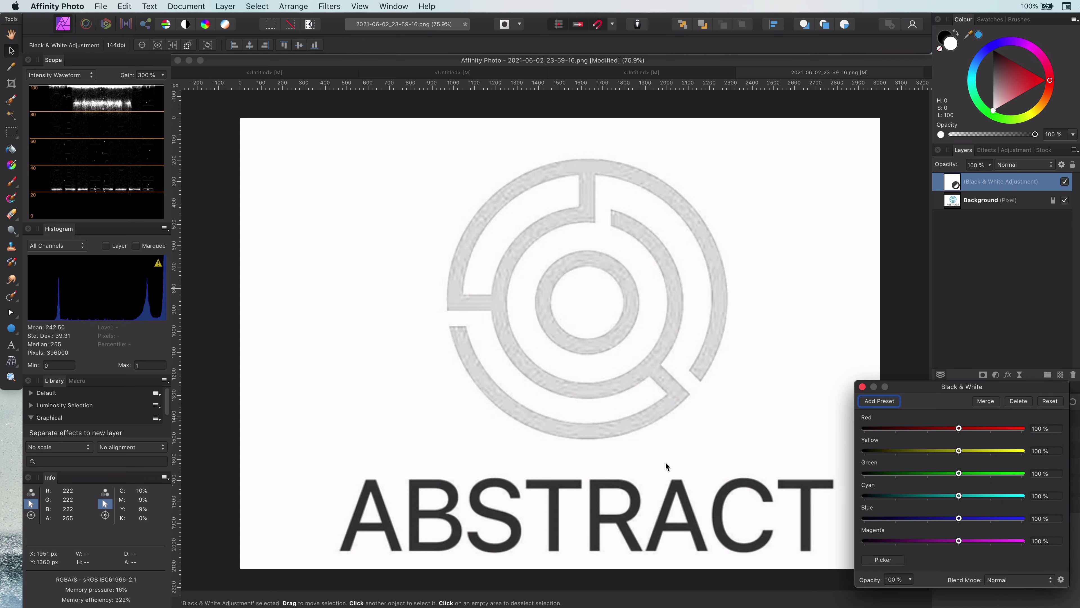
drag(959, 517, 865, 518)
drag(959, 495, 927, 496)
scroll(707, 384, up, 5)
drag(961, 541, 873, 540)
drag(959, 473, 1023, 473)
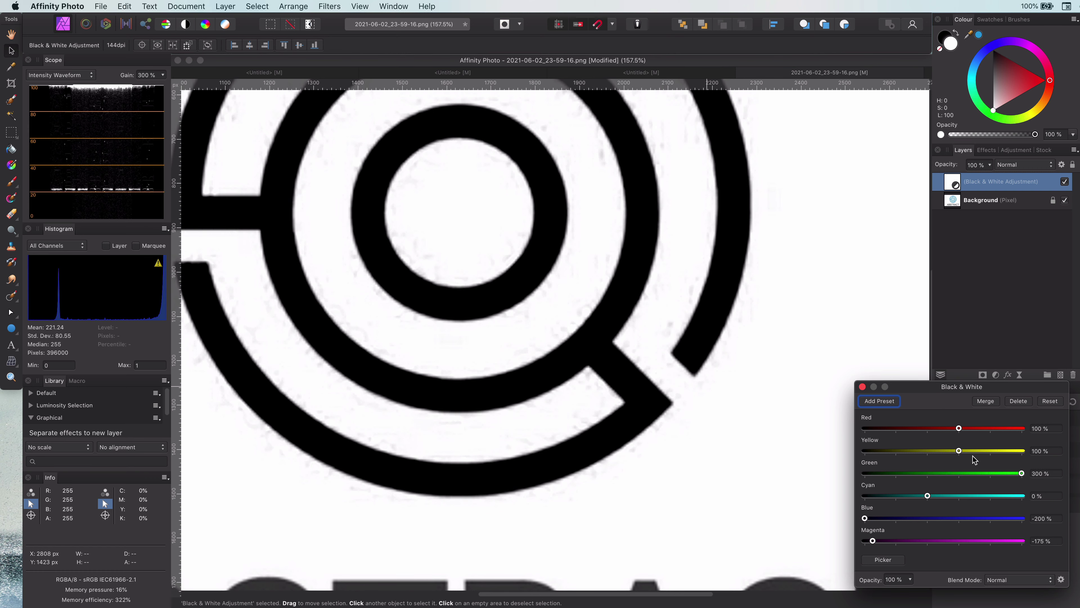
drag(959, 450, 1021, 450)
drag(959, 429, 865, 429)
scroll(639, 422, down, 5)
click(862, 386)
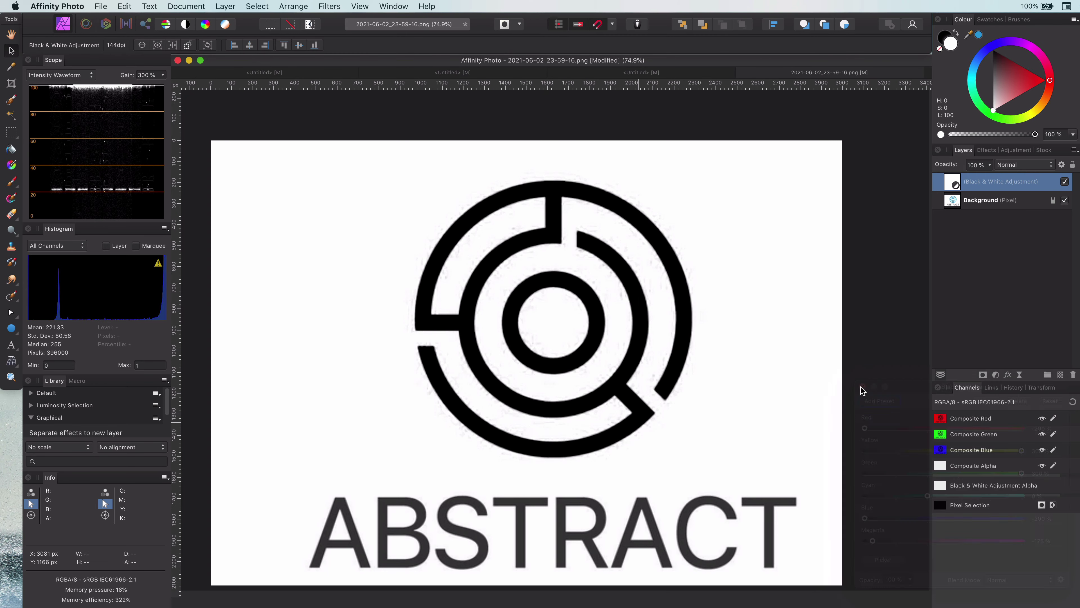
Add a Curves adjustment with the black point moved right and the white point left
click(996, 375)
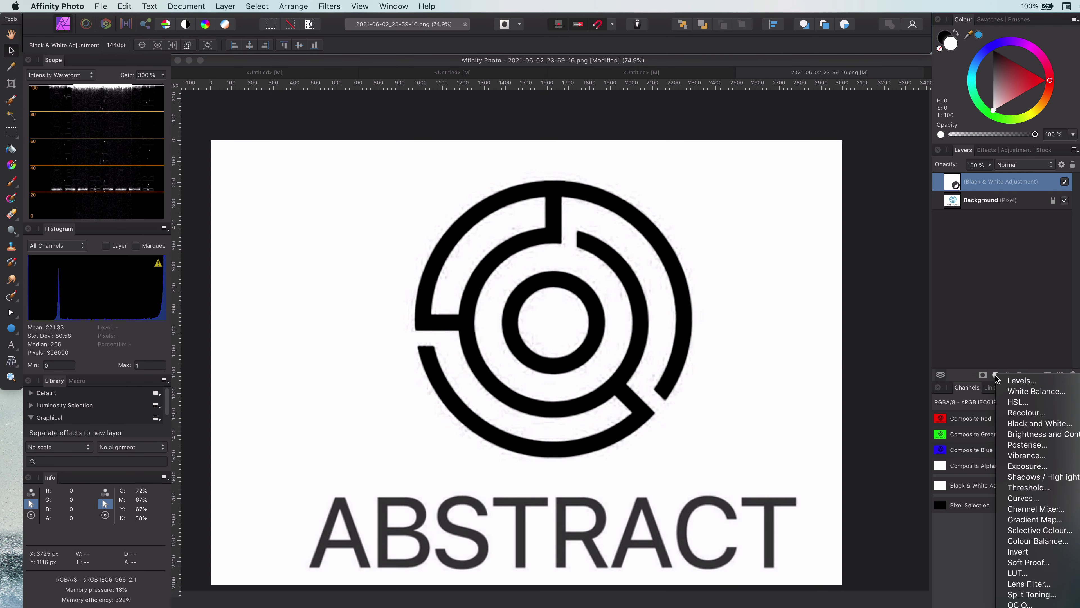
click(1030, 498)
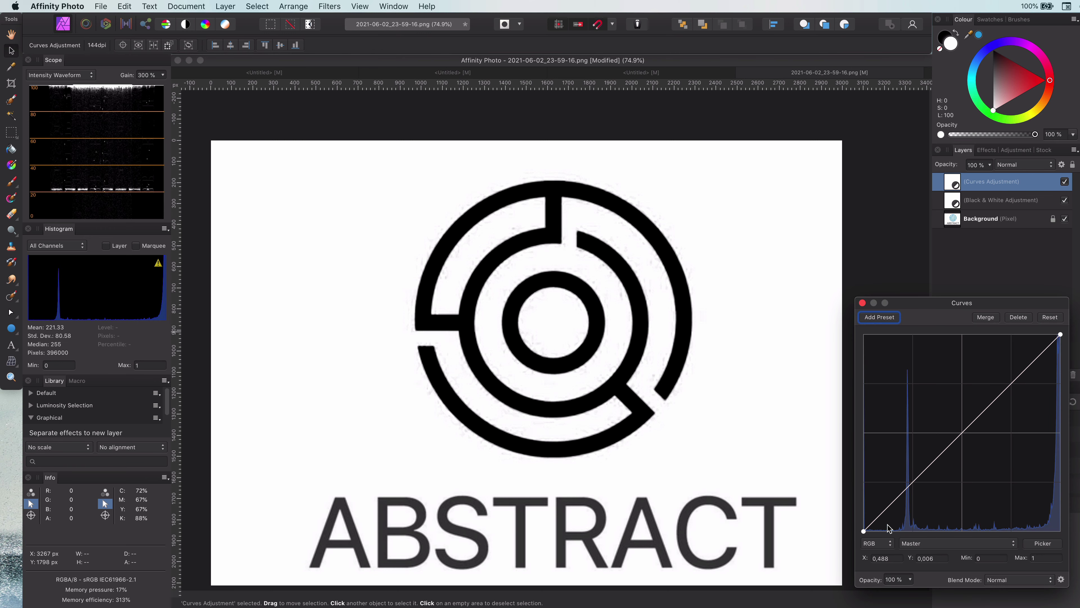
drag(864, 531, 961, 531)
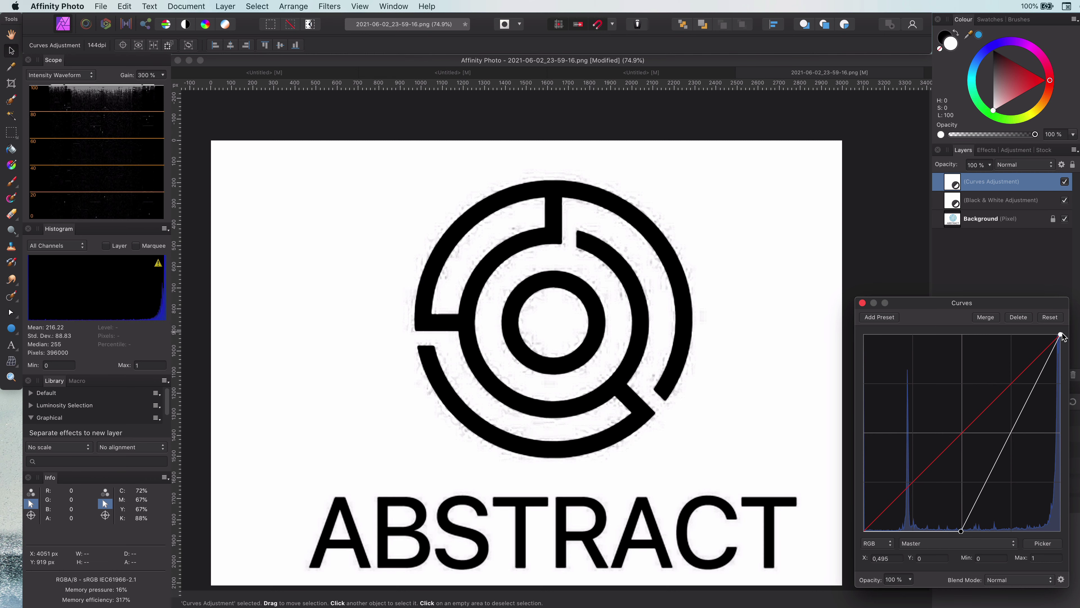
drag(1062, 336, 1025, 335)
scroll(678, 347, up, 5)
scroll(553, 366, down, 5)
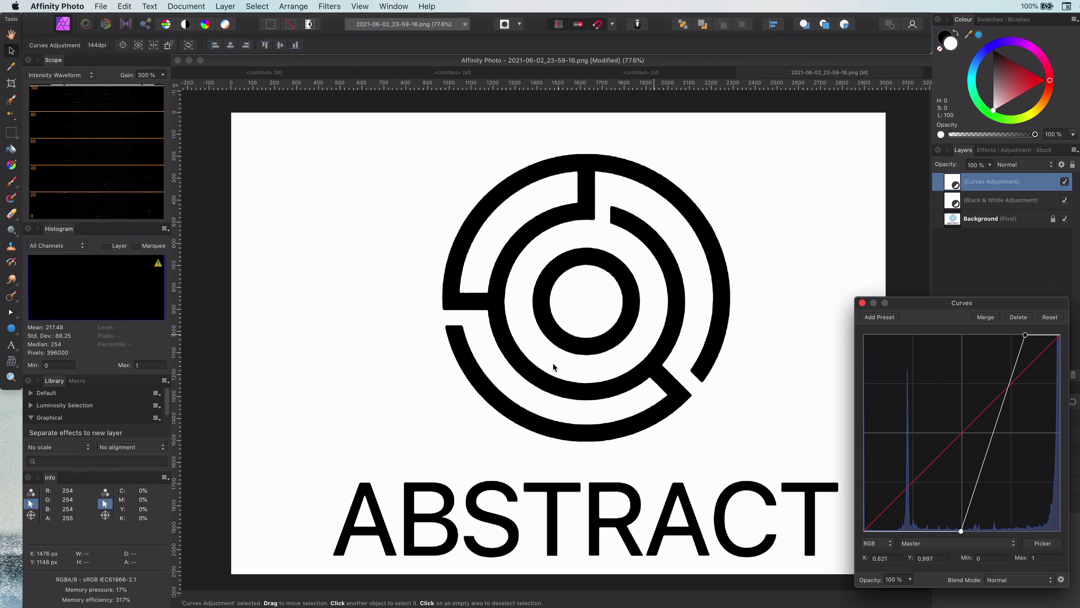
click(862, 302)
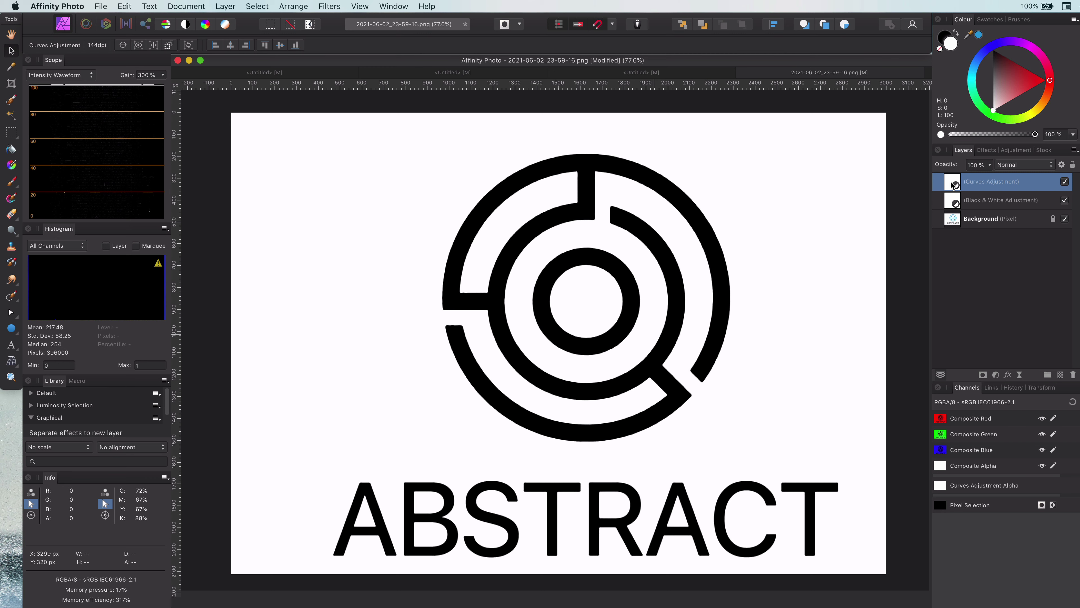
Merge visible into a new pixel layer and group Curves, Black & White and Background as 'Source'
right_click(952, 185)
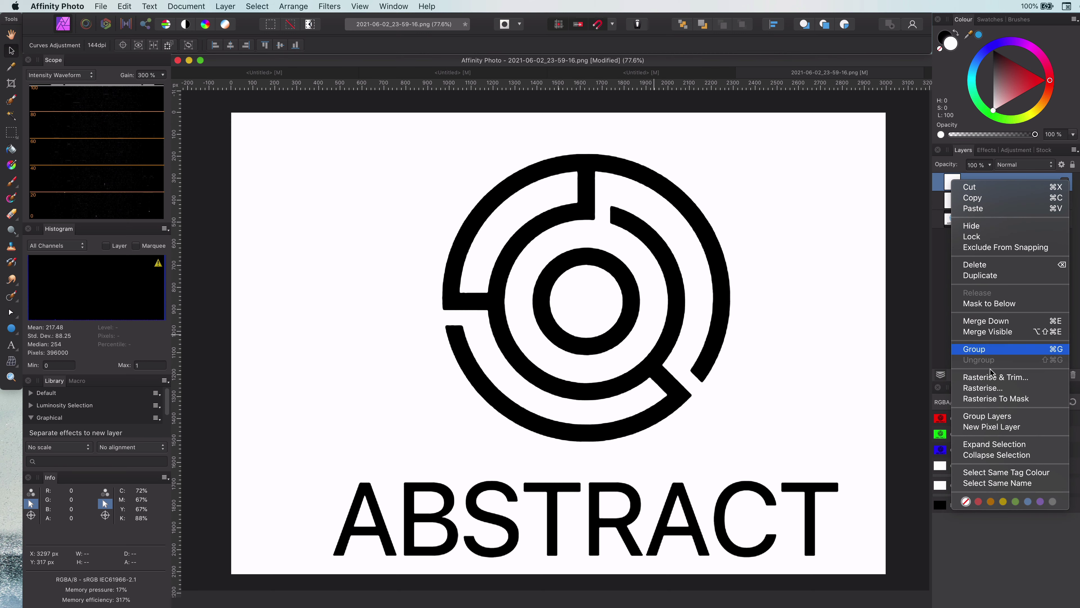
click(998, 331)
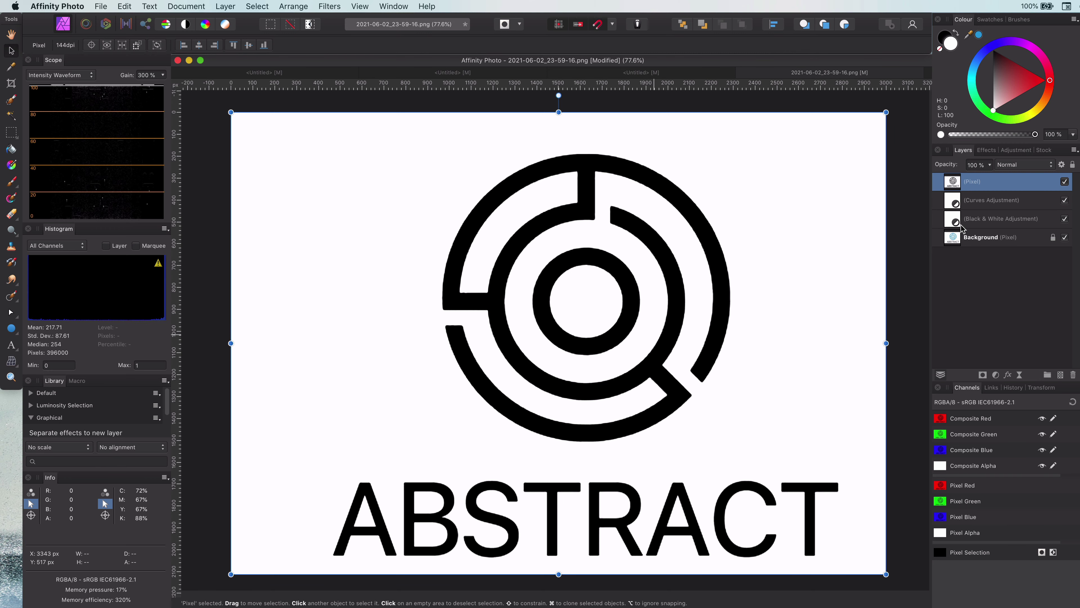
alt+click(959, 186)
click(978, 200)
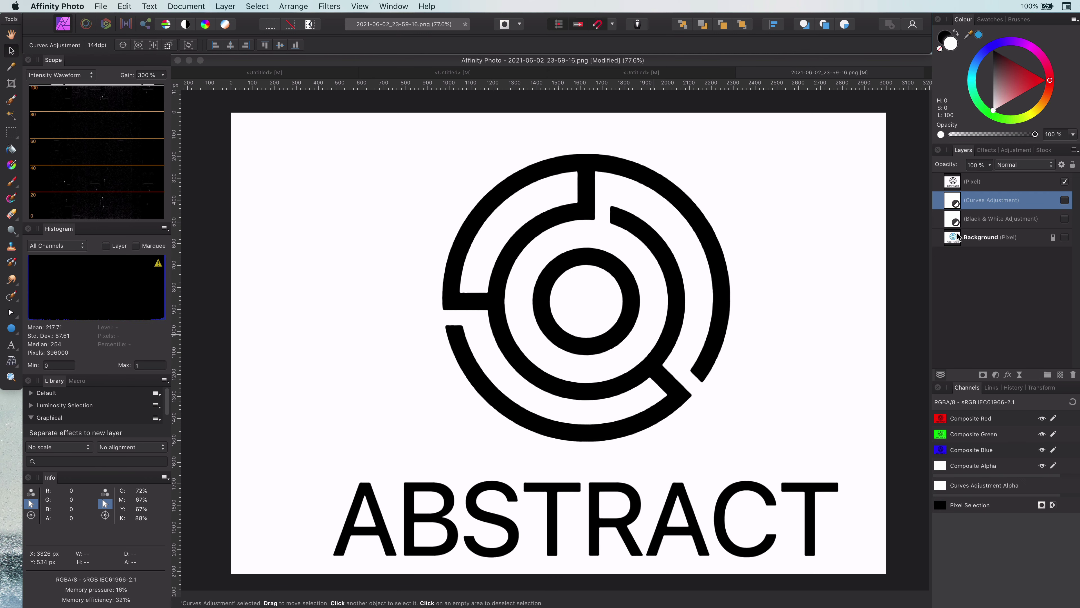
shift+click(979, 237)
key(super+g)
double_click(979, 200)
text(Source)
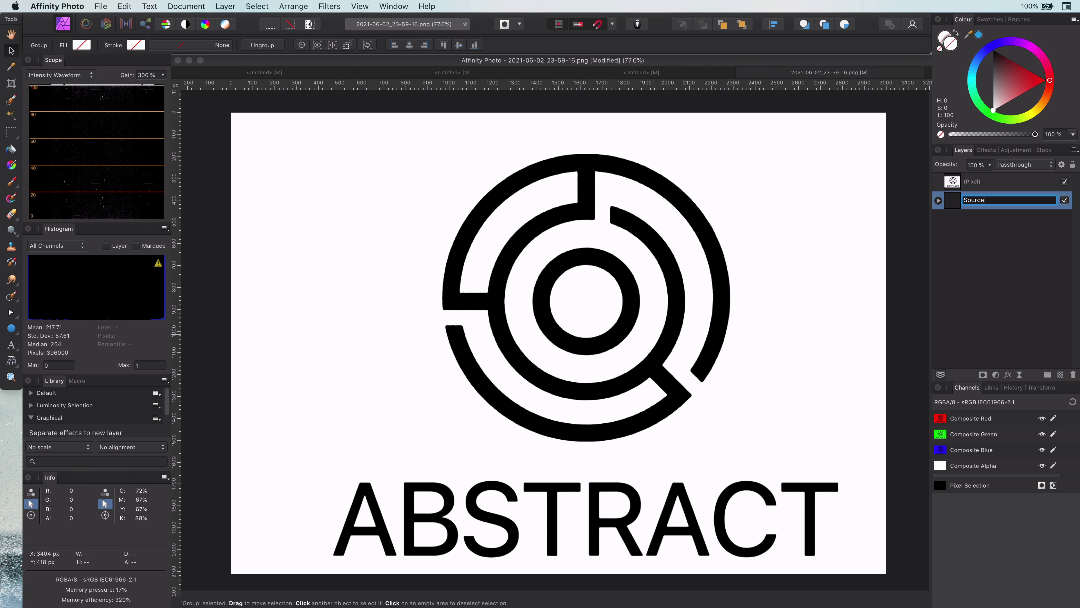
key(Return)
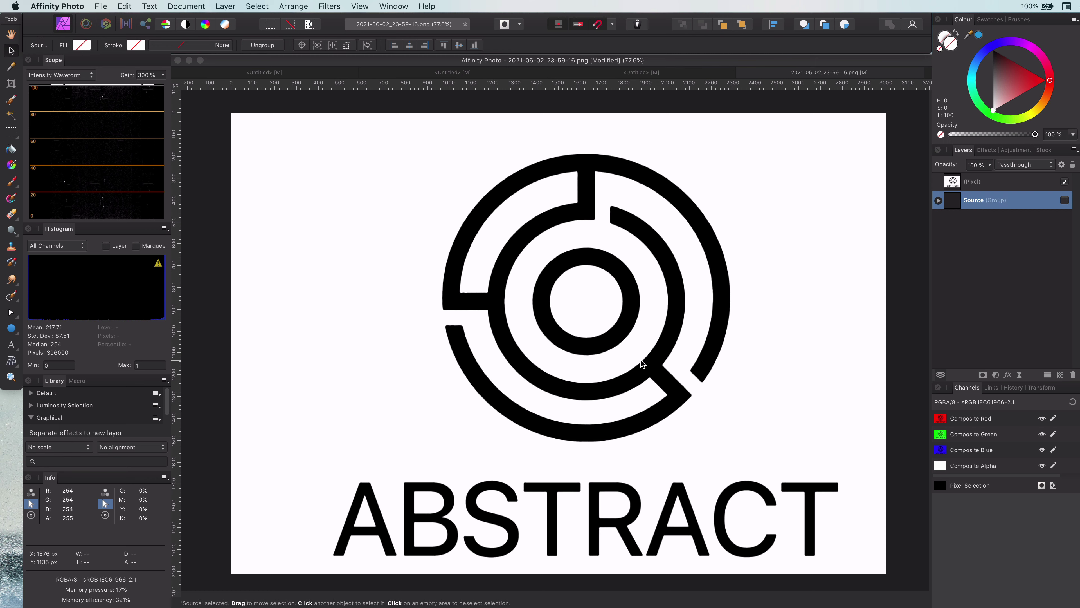
Add a live Gaussian Blur with a slightly raised radius to the merged Pixel layer
click(958, 187)
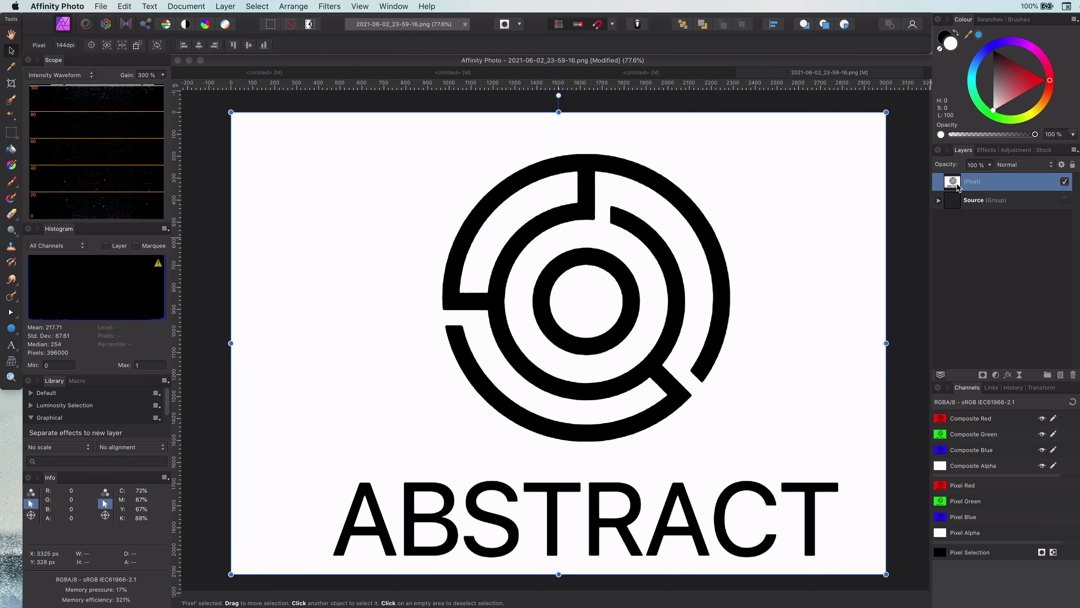
click(1020, 376)
click(1043, 382)
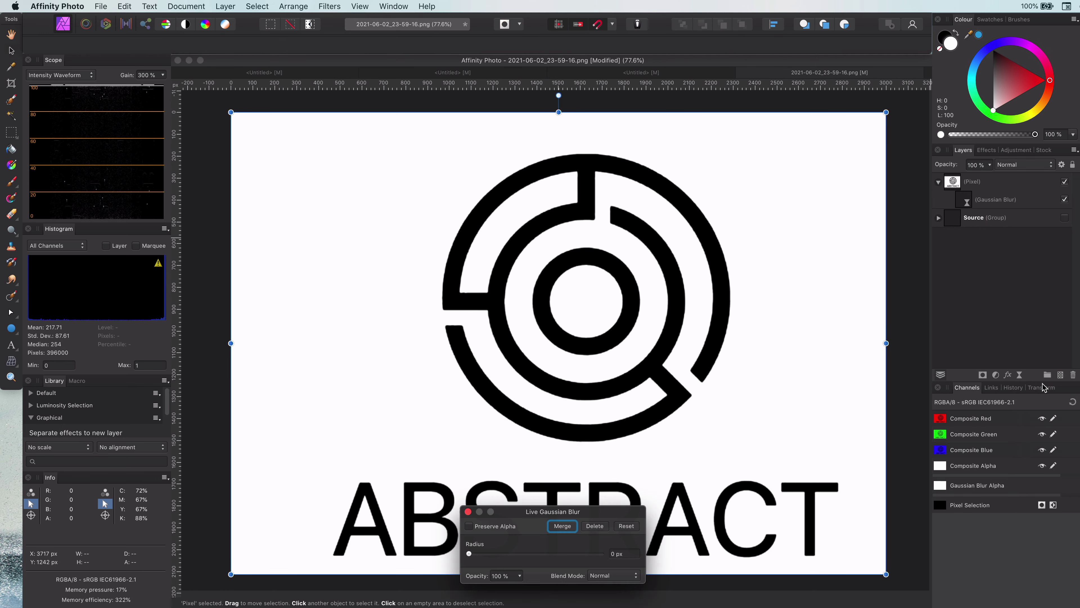
scroll(693, 362, up, 5)
scroll(693, 362, up, 5)
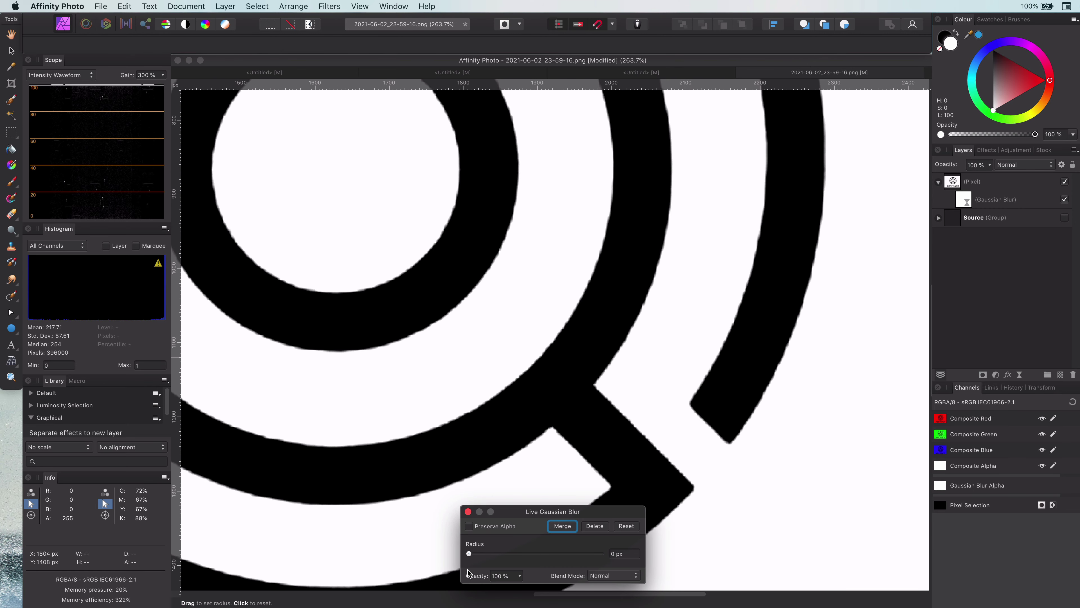
drag(477, 552, 507, 554)
key(v)
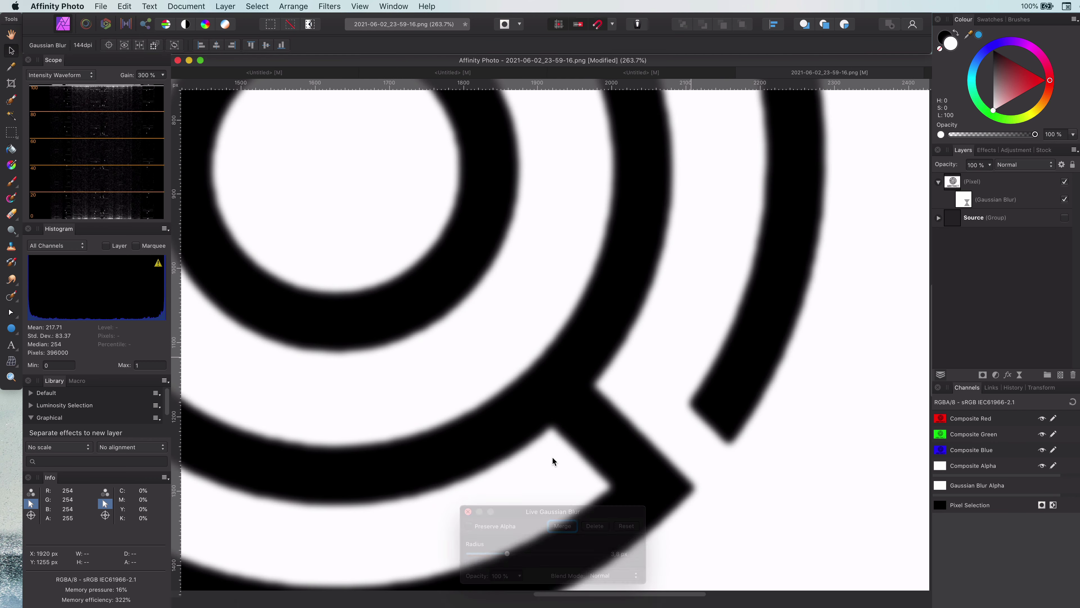
key(super+0)
click(964, 205)
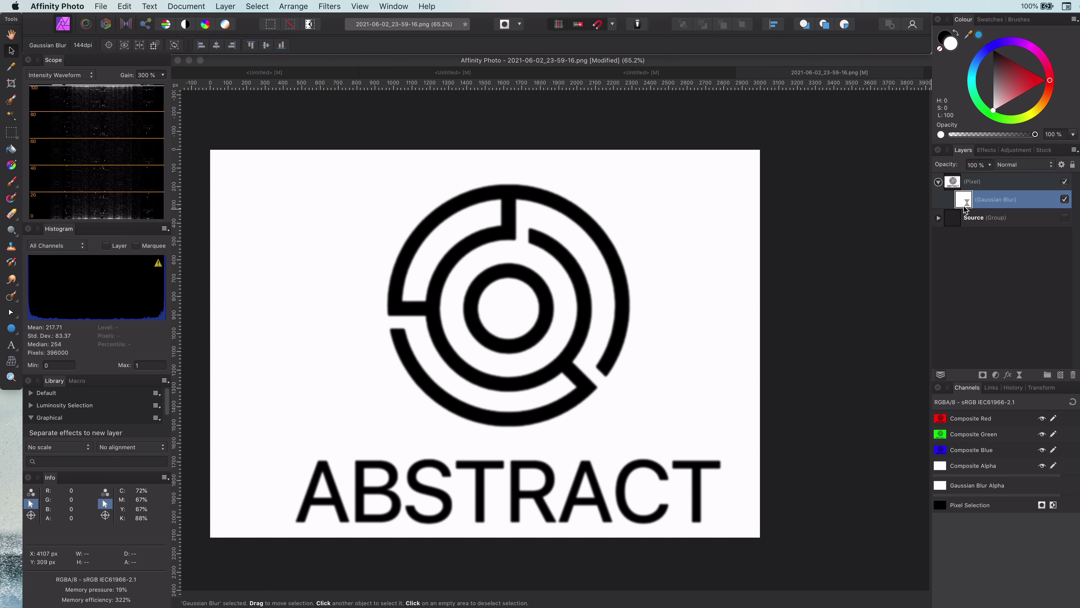
Nest a Curves adjustment in the Pixel layer, pulling black and white points into a steep curve
click(997, 375)
click(1016, 492)
drag(955, 183, 955, 211)
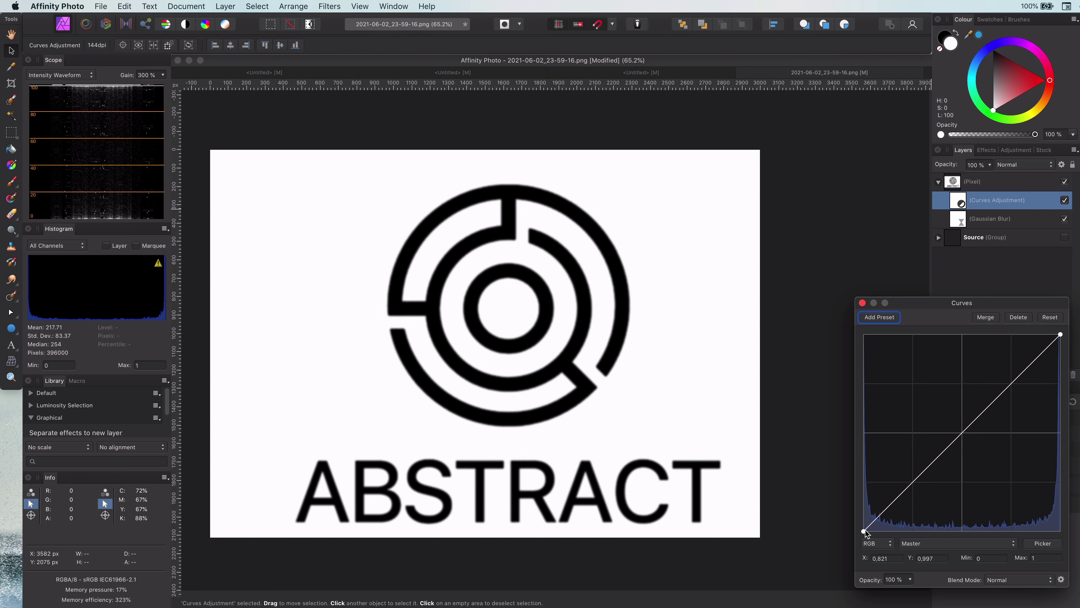
drag(865, 531, 944, 532)
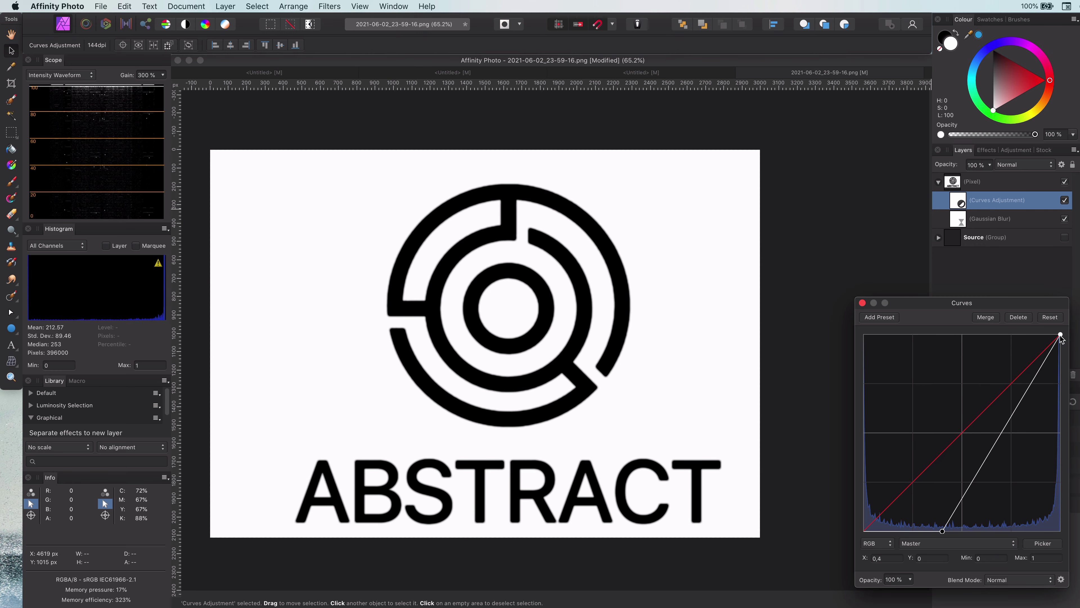
drag(1061, 335, 981, 334)
scroll(668, 366, up, 6)
drag(942, 531, 962, 531)
scroll(416, 410, down, 3)
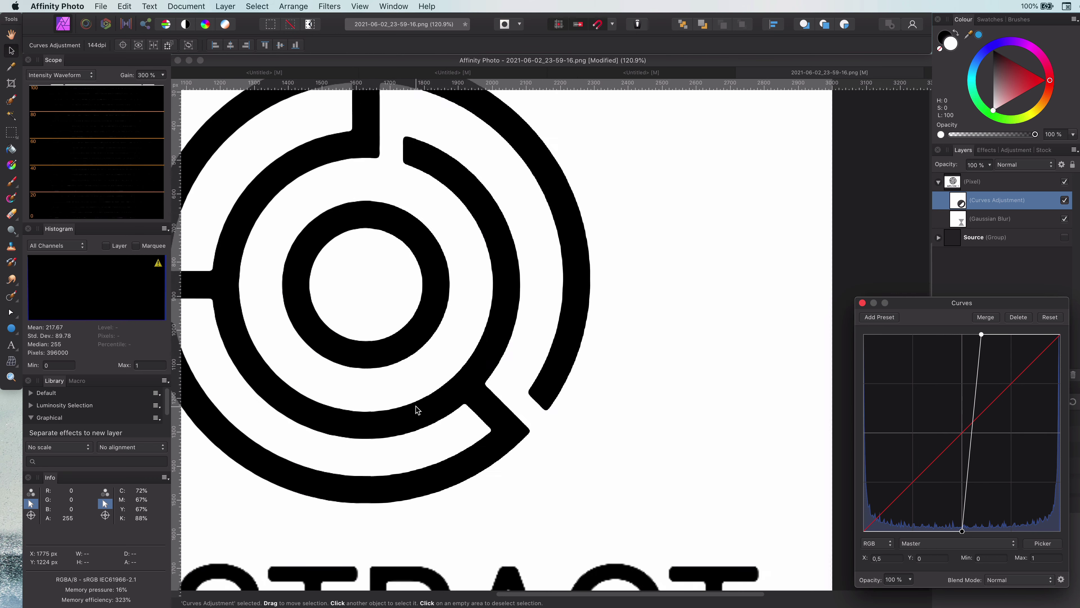
scroll(416, 406, down, 4)
scroll(450, 491, up, 7)
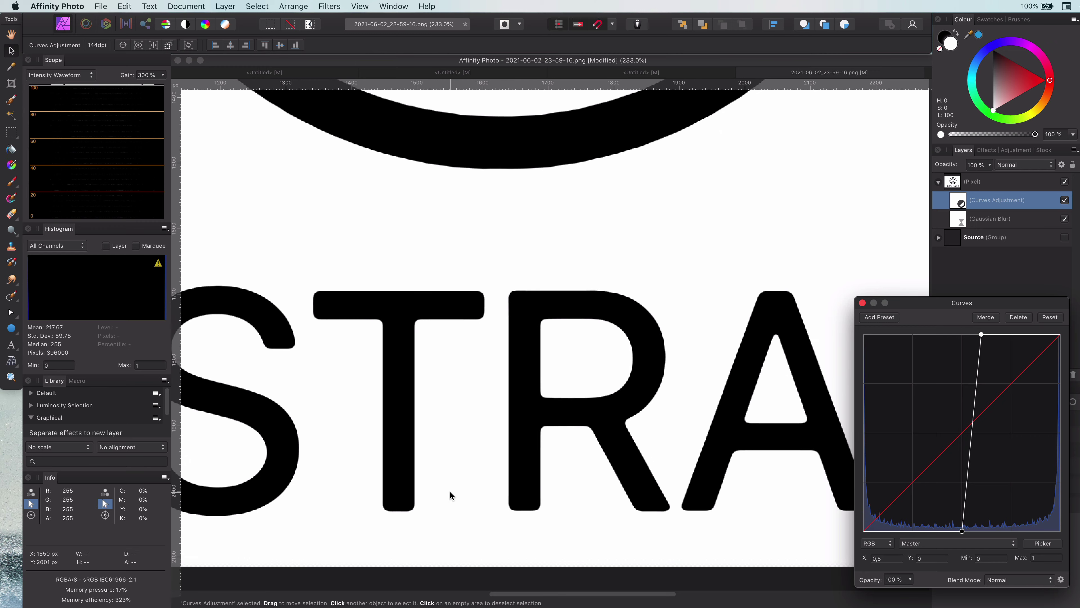
scroll(450, 491, down, 5)
click(863, 302)
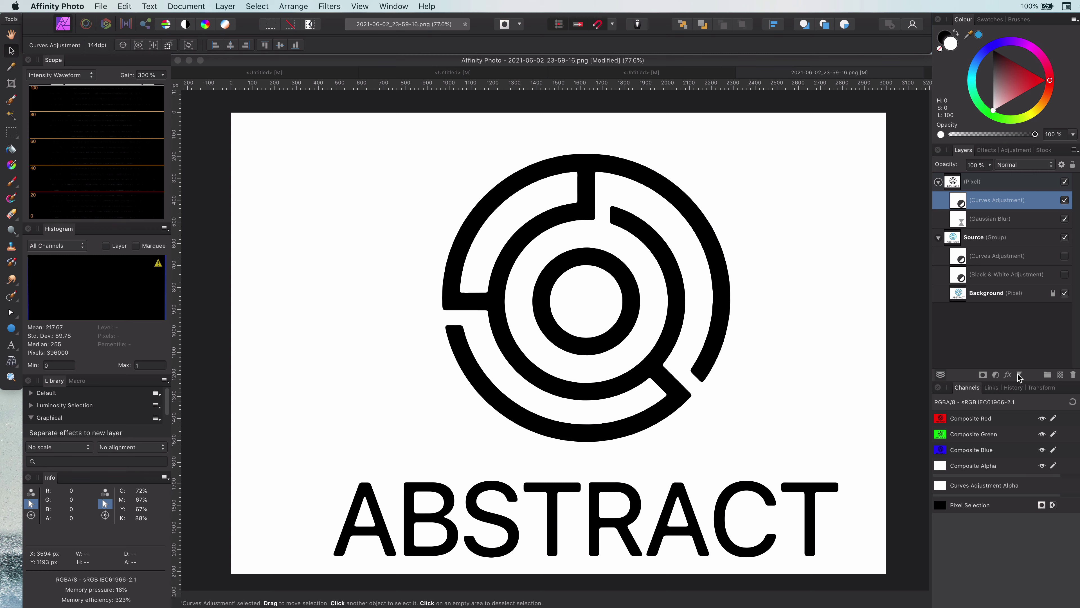
Add a live Maximum Blur, trying 4 px and 1 px before settling on a 0 px radius
click(1019, 375)
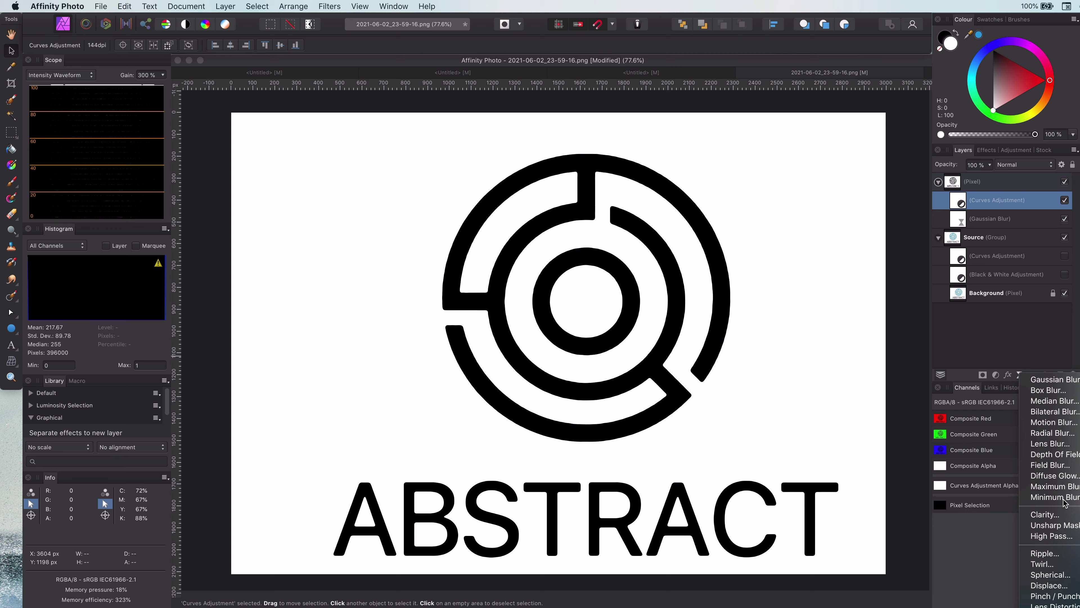
click(1059, 486)
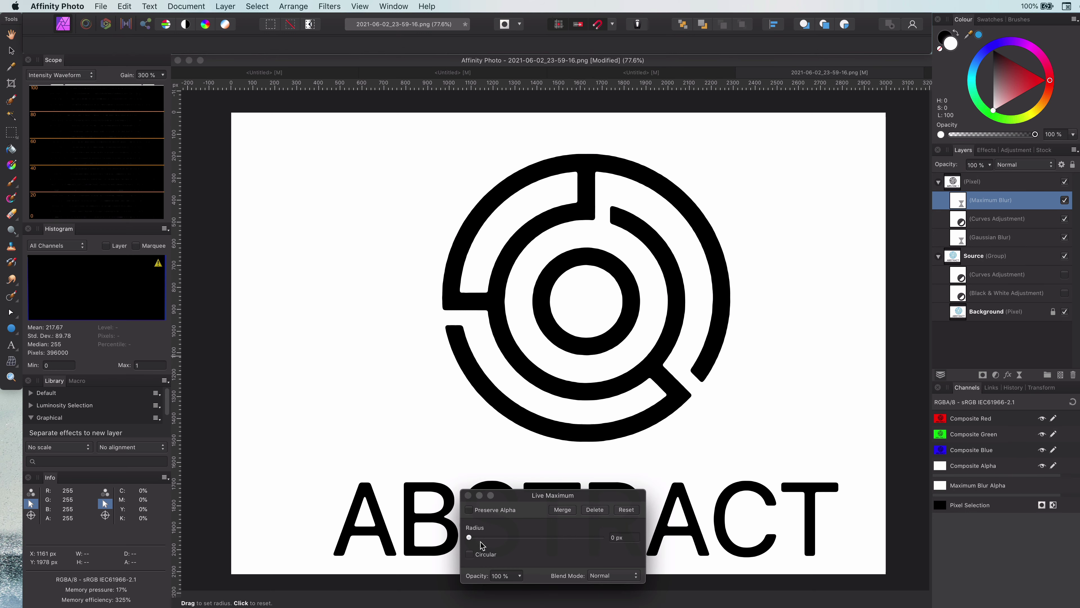
drag(505, 539, 506, 539)
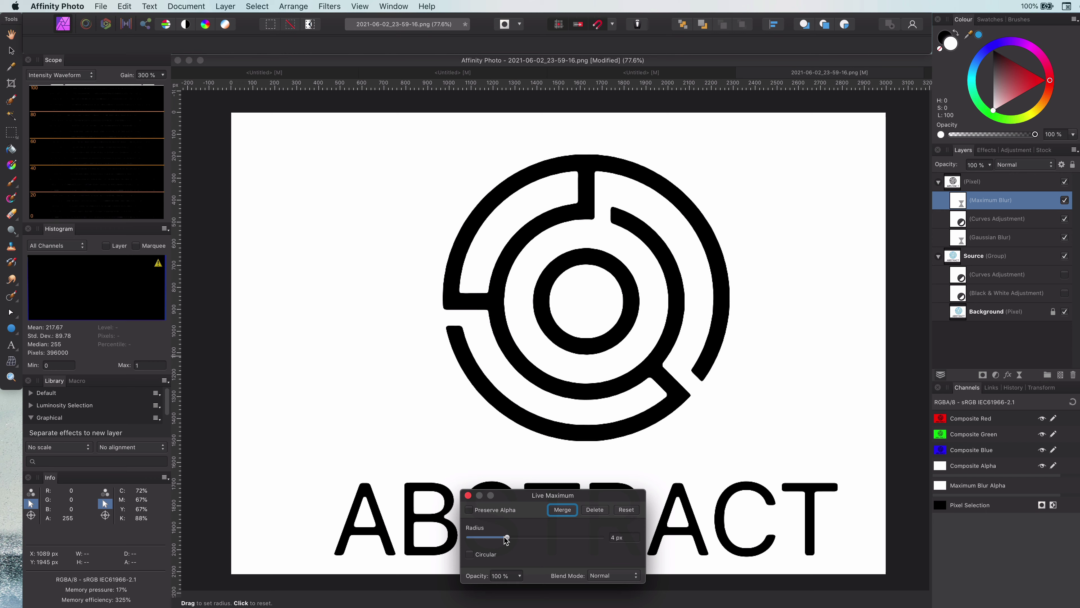
drag(506, 539, 475, 539)
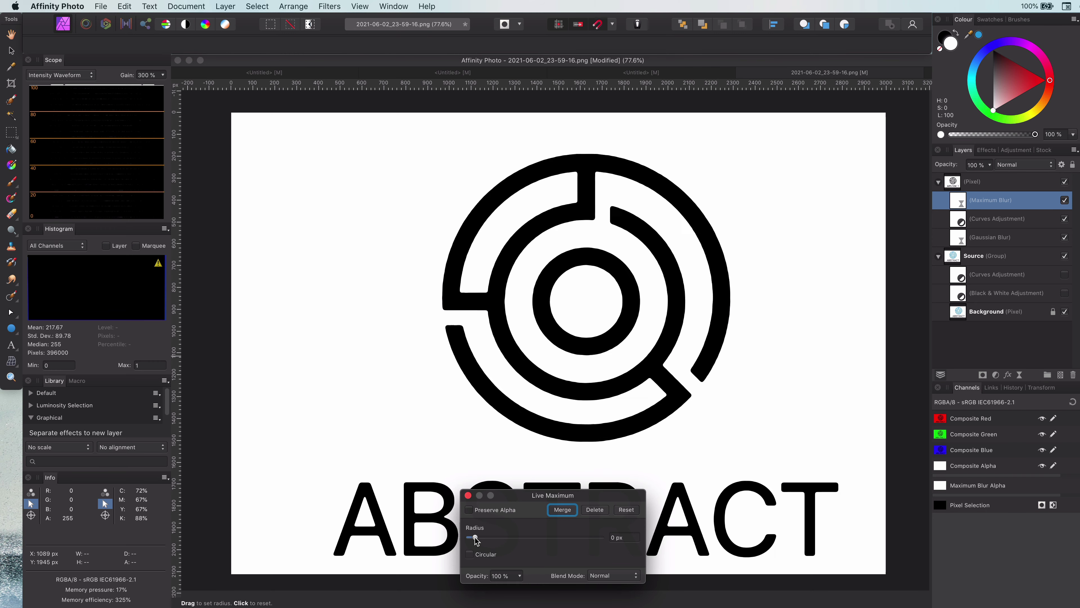
click(470, 554)
click(468, 496)
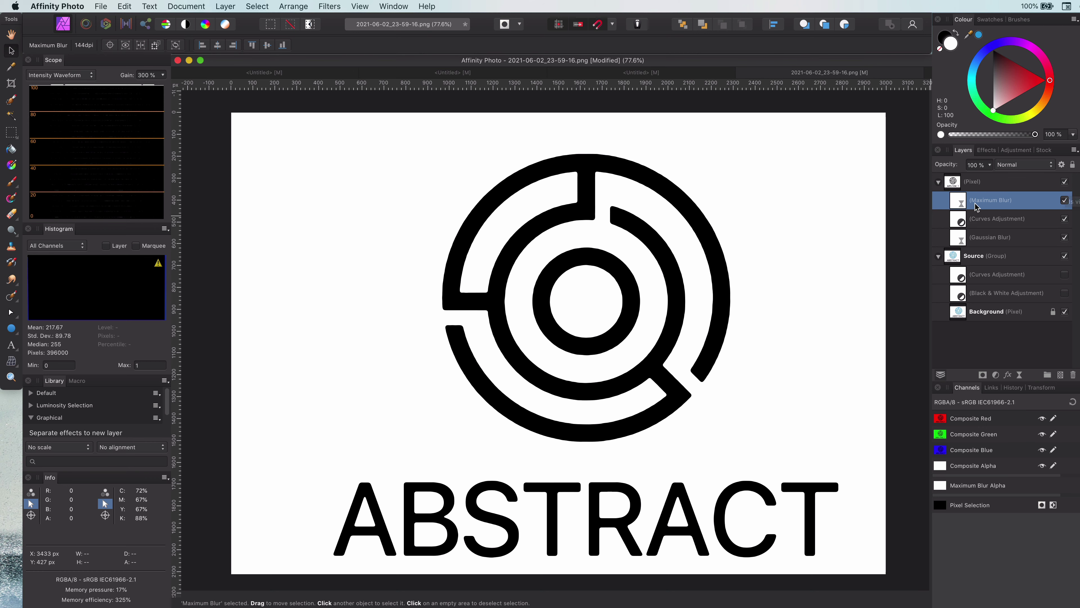
Hide and reshow the processed Pixel layer to compare it with the original logo
click(1065, 181)
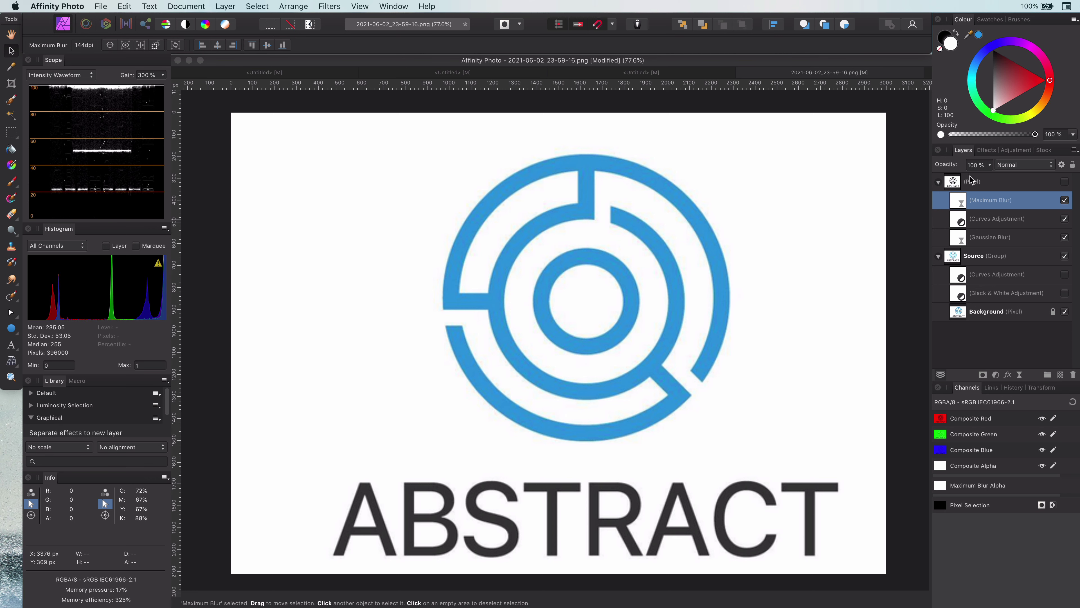
click(1028, 187)
click(1064, 181)
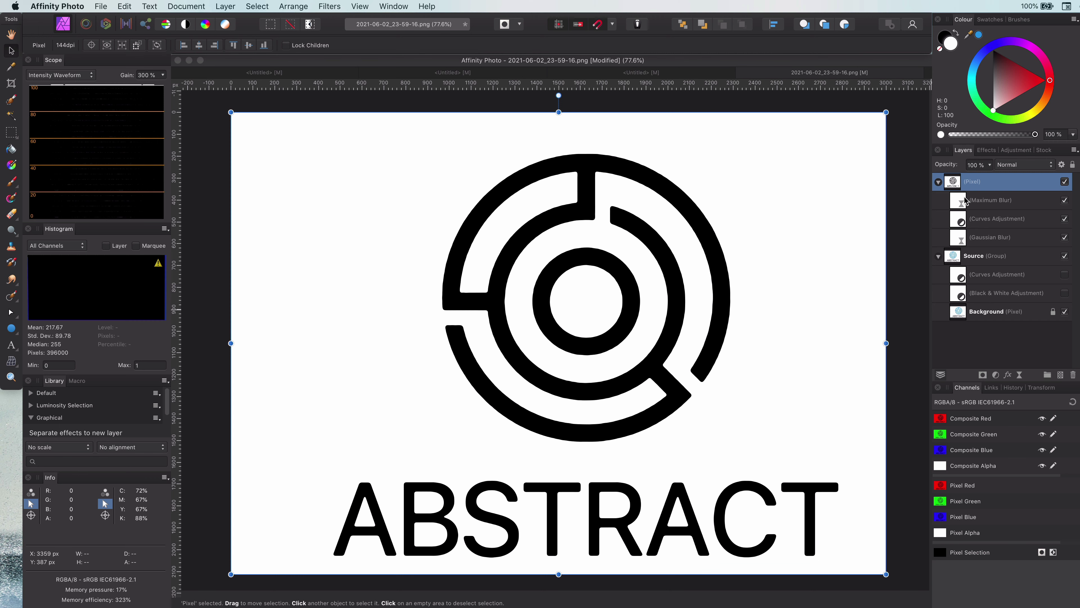
Add an HSL adjustment with a 50% Luminosity Shift to lighten the logo to mid grey
click(995, 375)
click(991, 415)
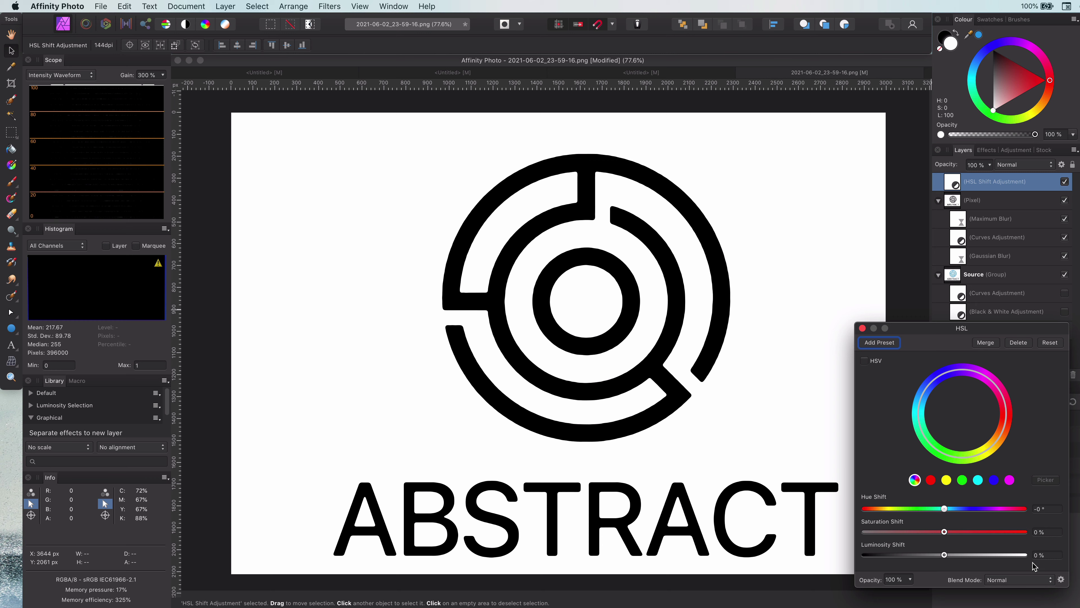
drag(944, 555, 985, 555)
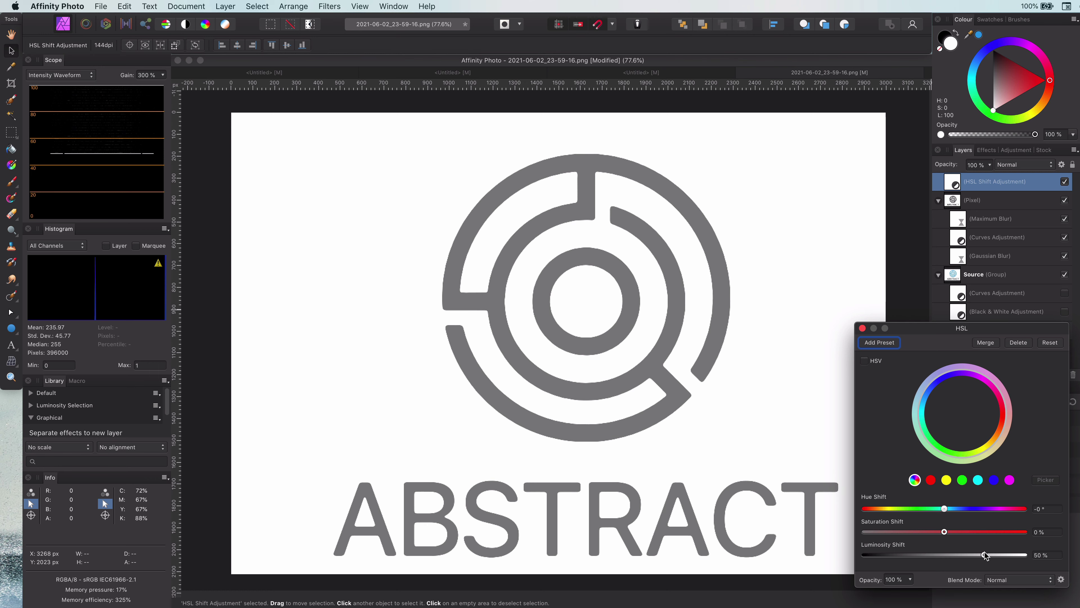
click(862, 328)
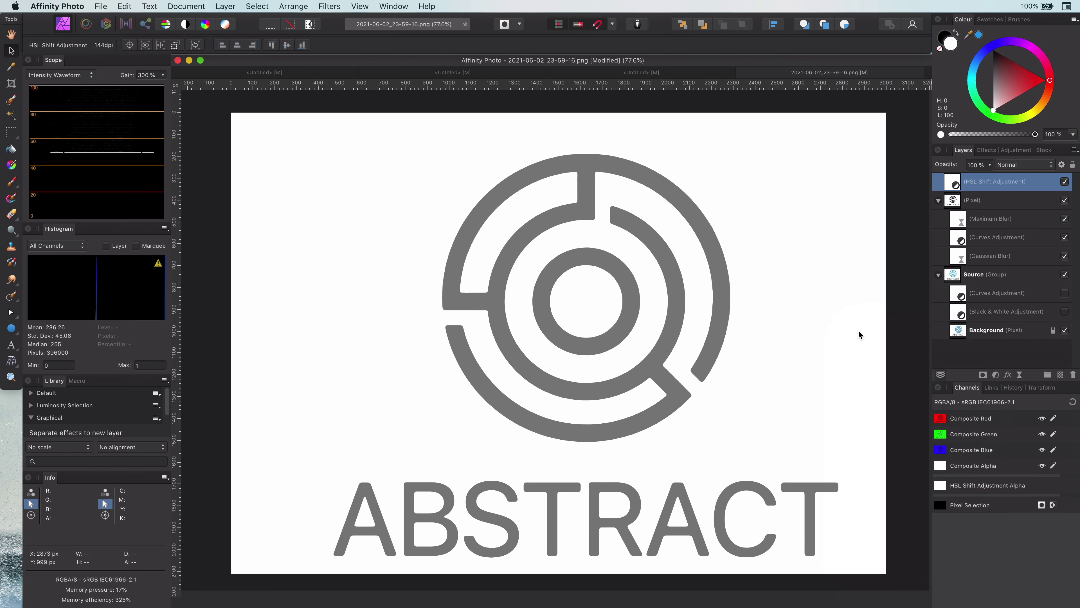
Draw a blue ellipse over the maze mark and set its blend mode to Overlay
click(12, 328)
drag(432, 140, 751, 452)
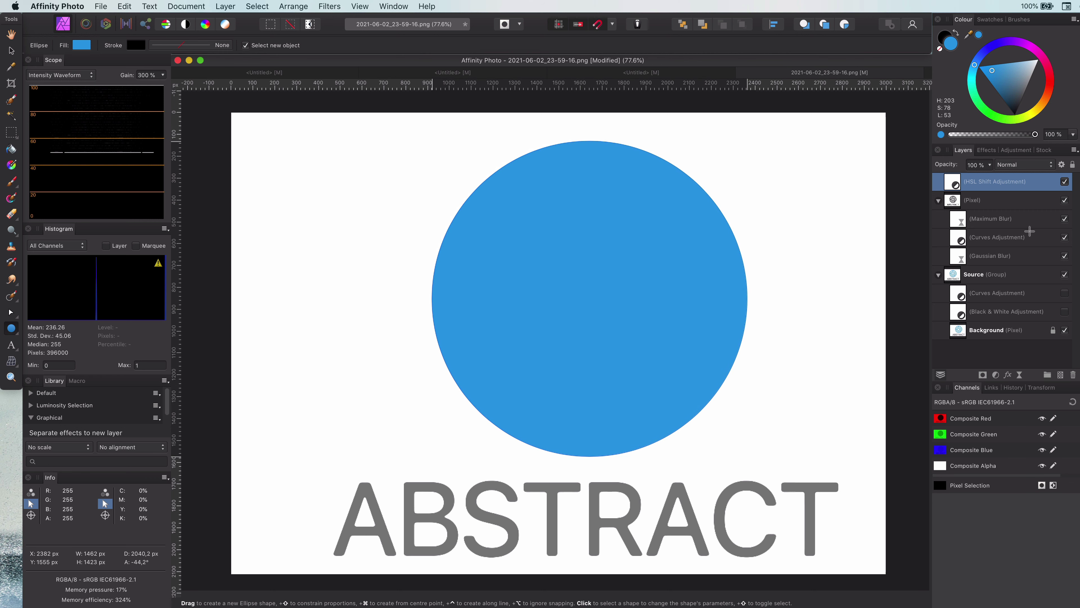
click(1015, 165)
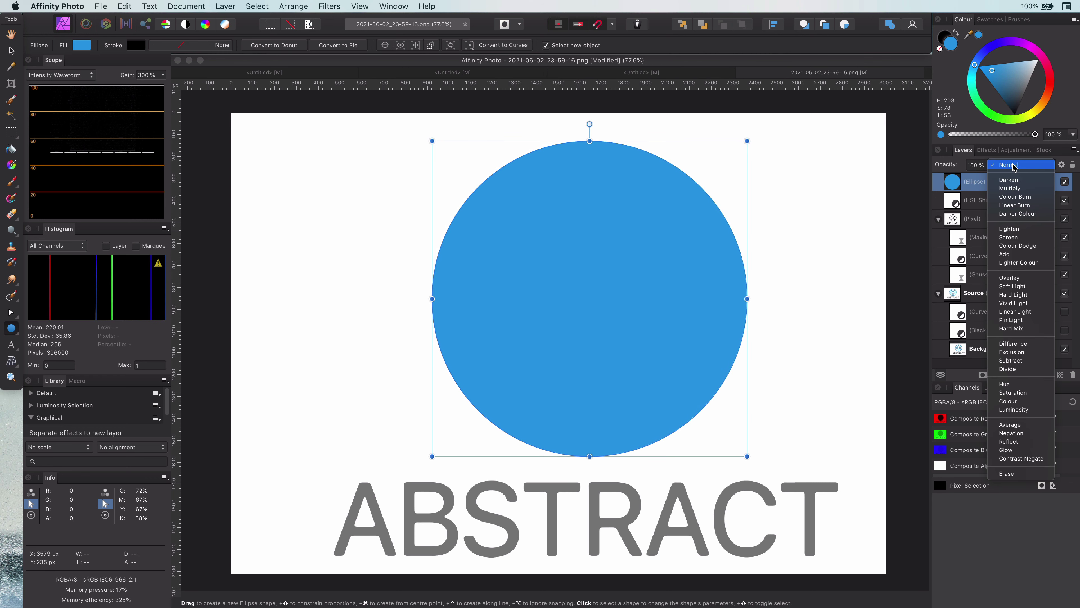
click(1031, 280)
Try moving the pixel layer group above the HSL adjustment, then undo the move
click(11, 50)
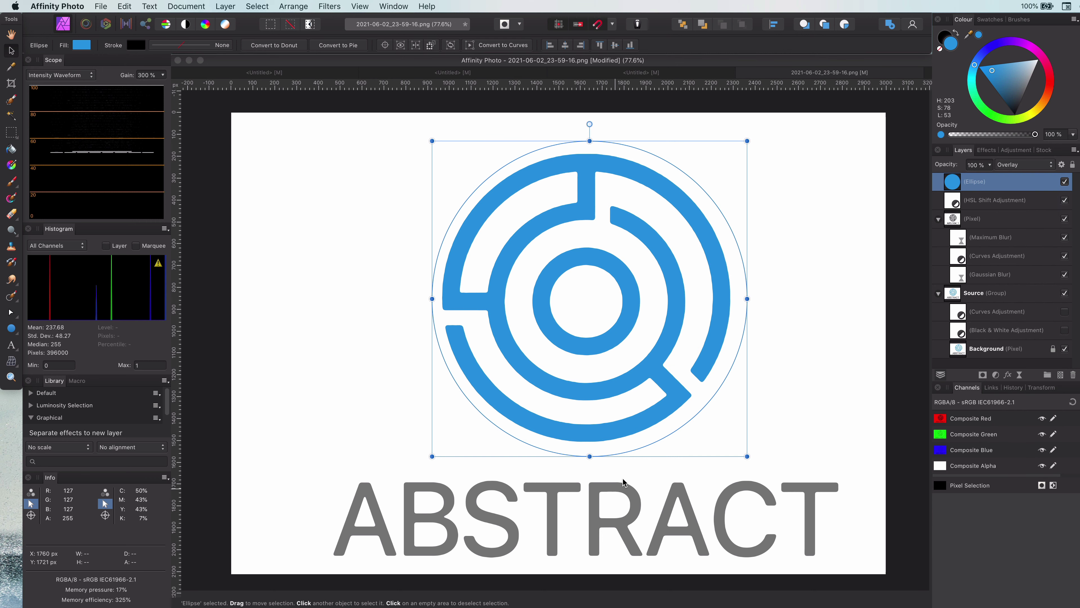
click(727, 432)
drag(979, 218, 966, 197)
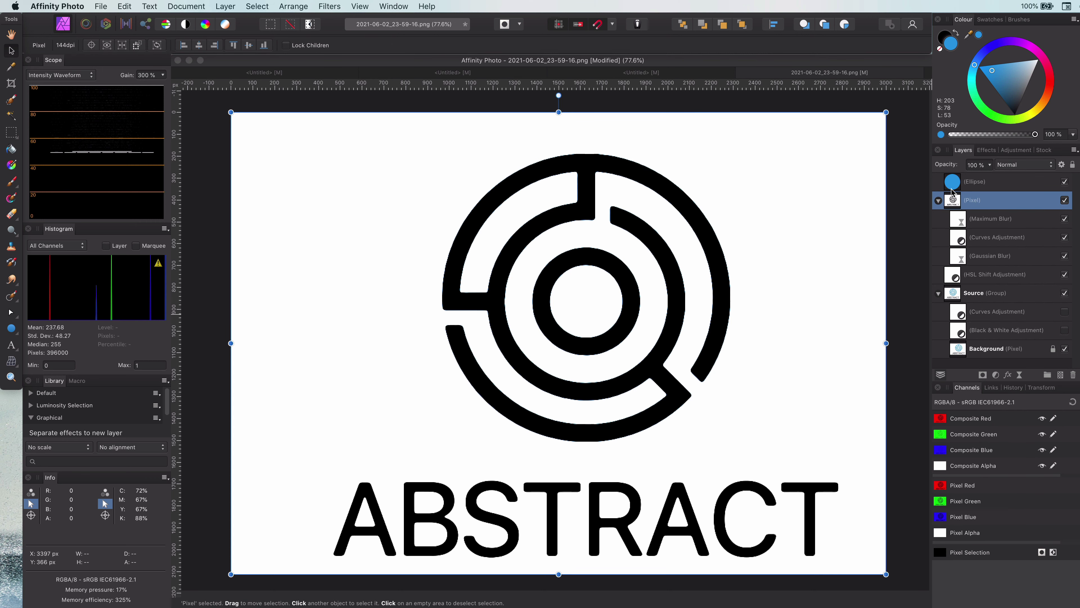
key(cmd+z)
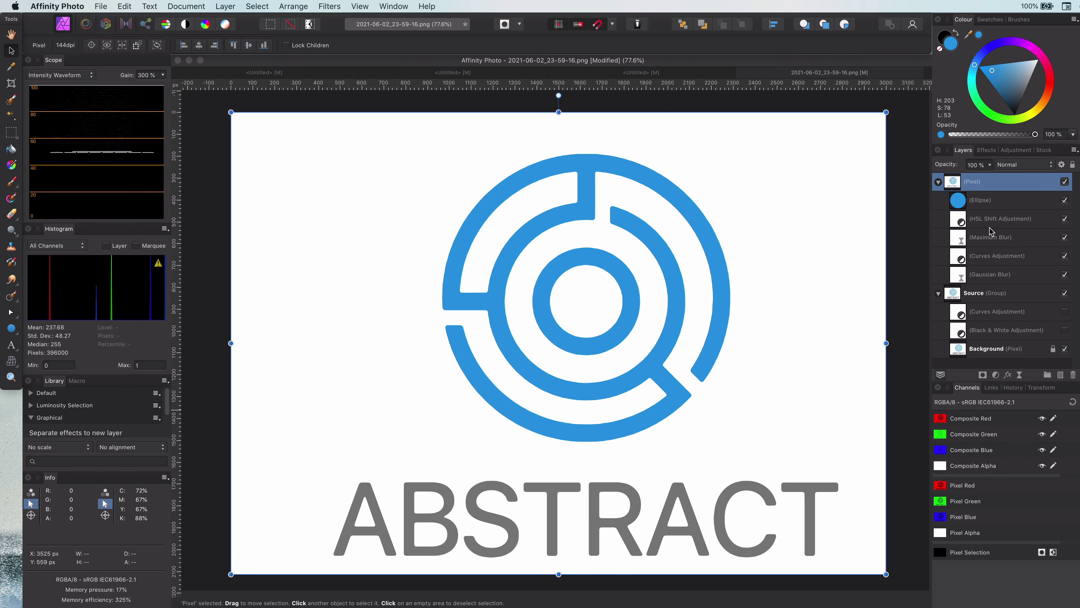
Cover the ABSTRACT text with a dark grey rectangle blended as Overlay
key(m)
drag(318, 470, 850, 559)
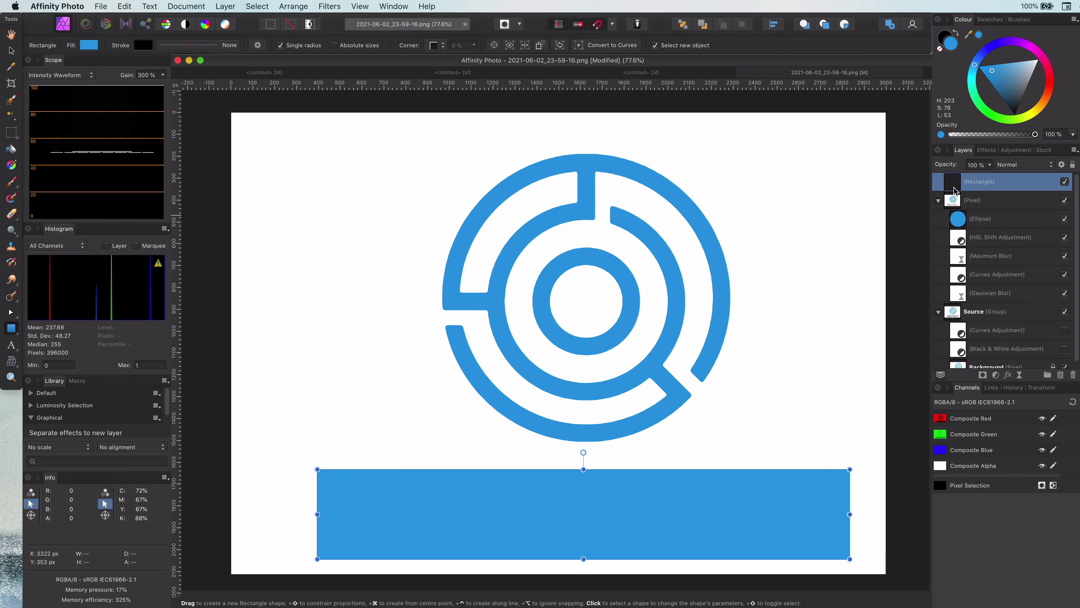
click(1027, 88)
click(1025, 165)
click(1021, 272)
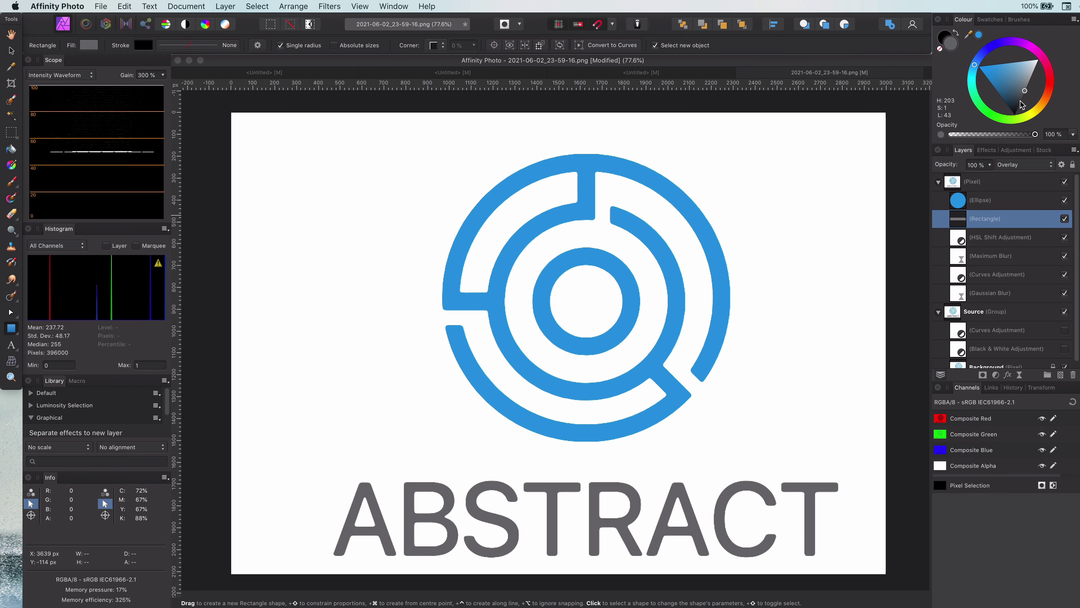
drag(1029, 89, 1023, 100)
Select the whole pixel layer group with the Move tool
click(978, 182)
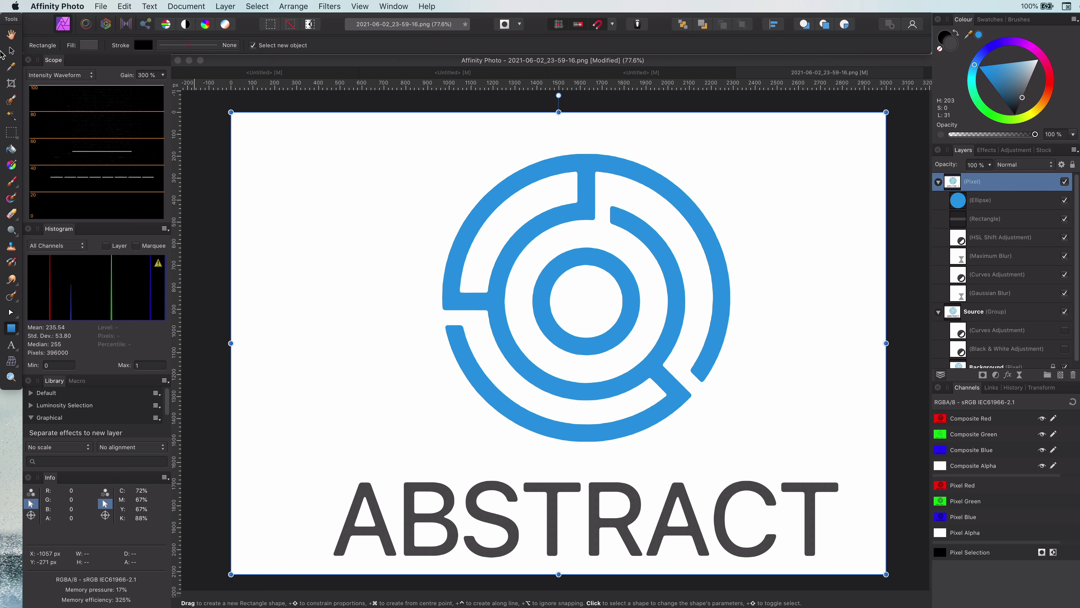
key(v)
click(100, 6)
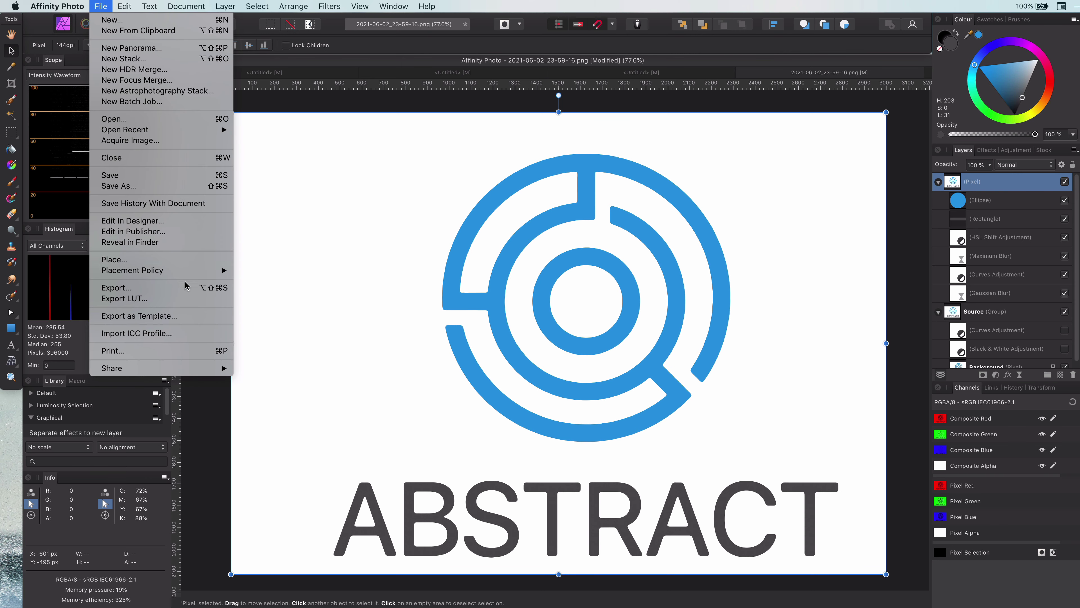
Export the recoloured logo as a 3000 × 2115 px PNG with Bilinear resampling
click(184, 292)
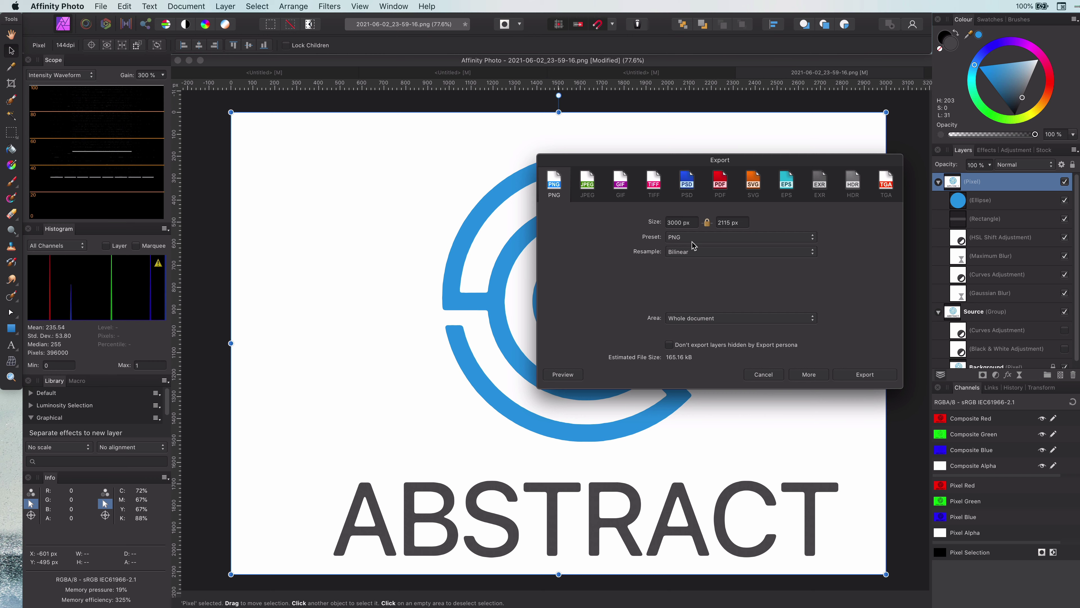
click(869, 378)
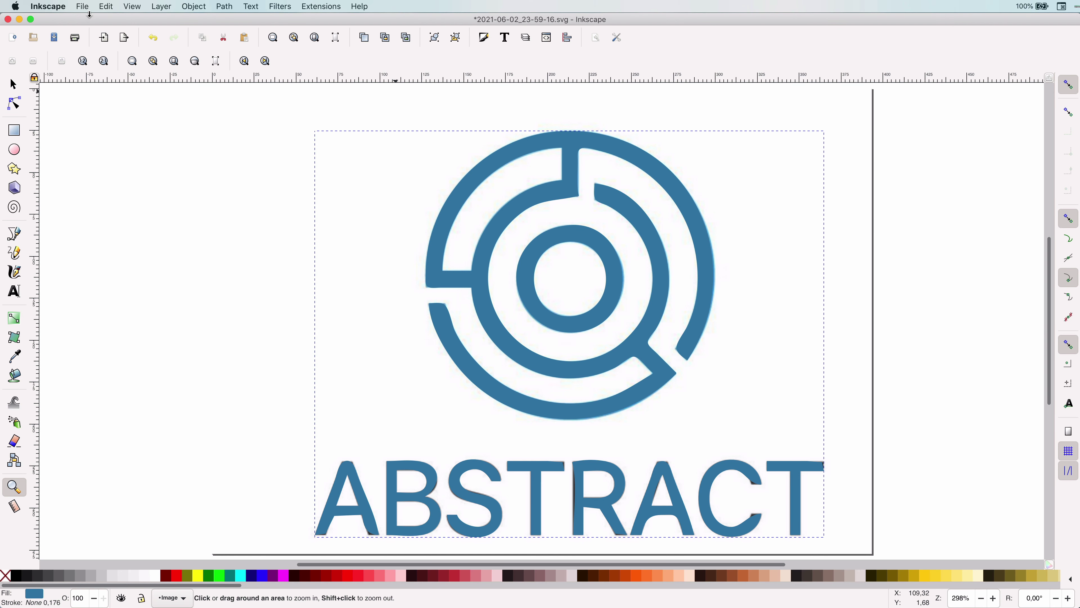
Close the traced SVG document without saving changes
click(83, 7)
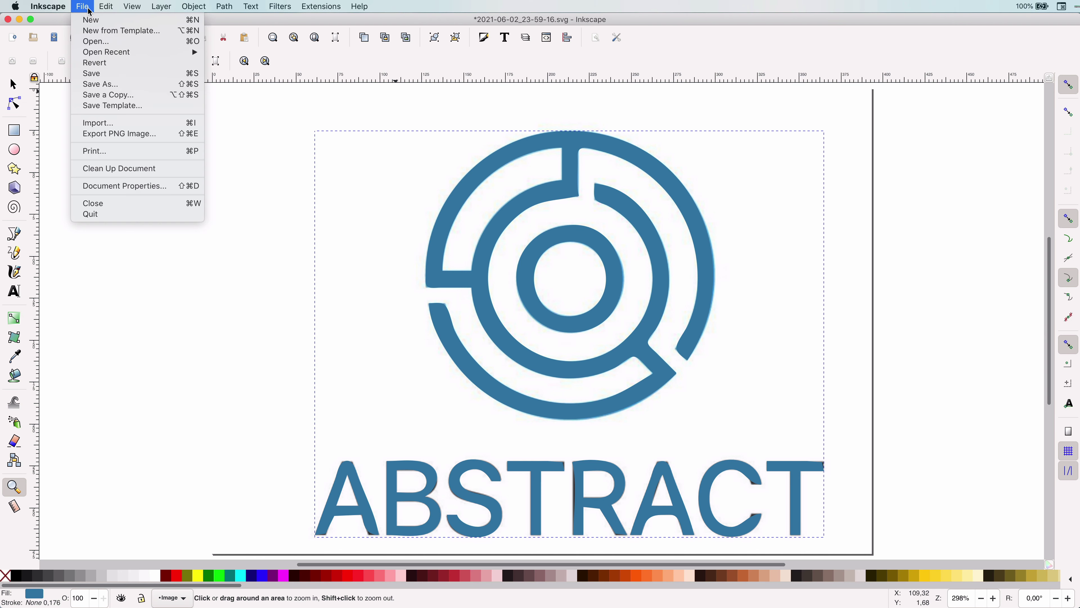
click(102, 204)
key(Return)
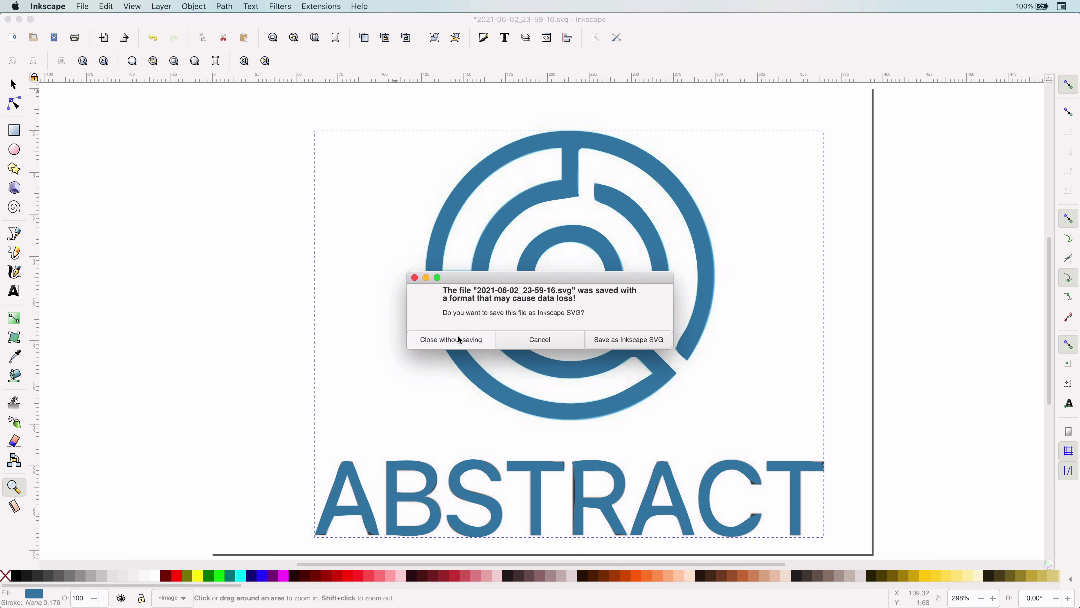
click(460, 340)
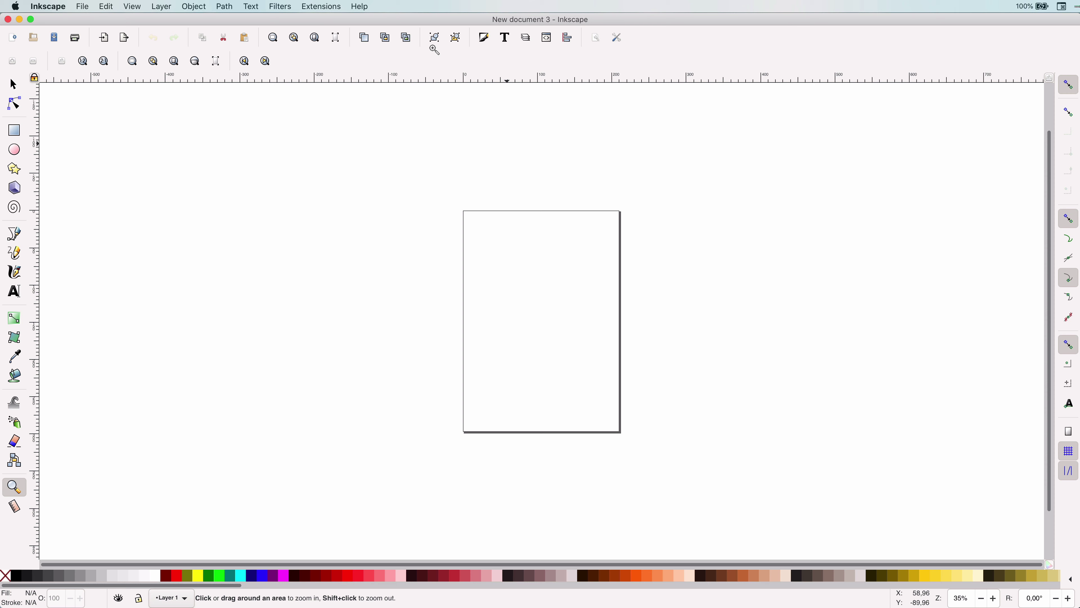
Open logo-hires.png, zoom to fit the page, and select the logo image
click(82, 7)
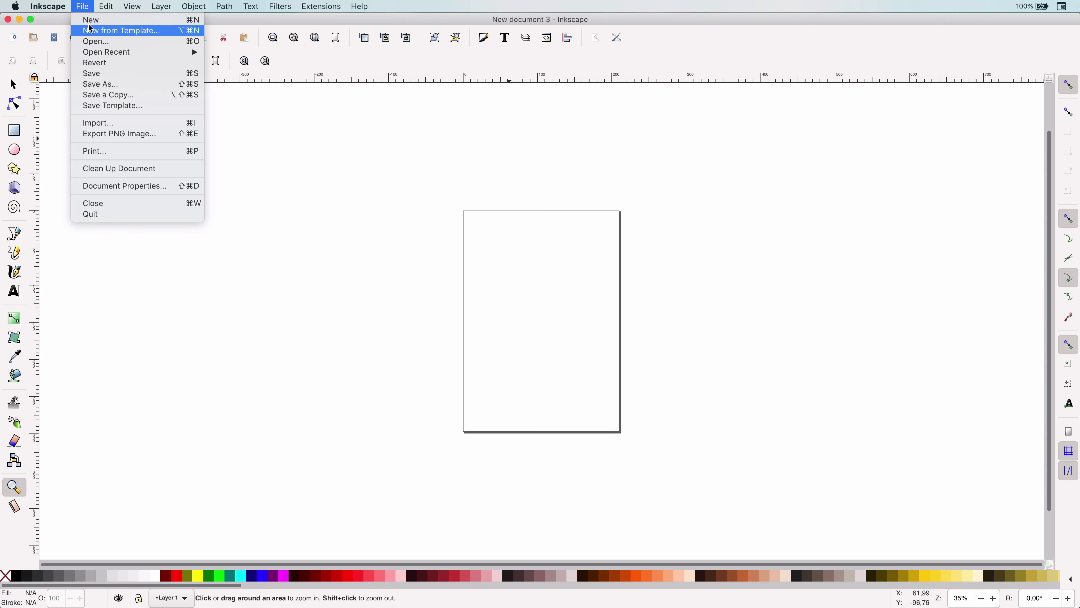
click(98, 42)
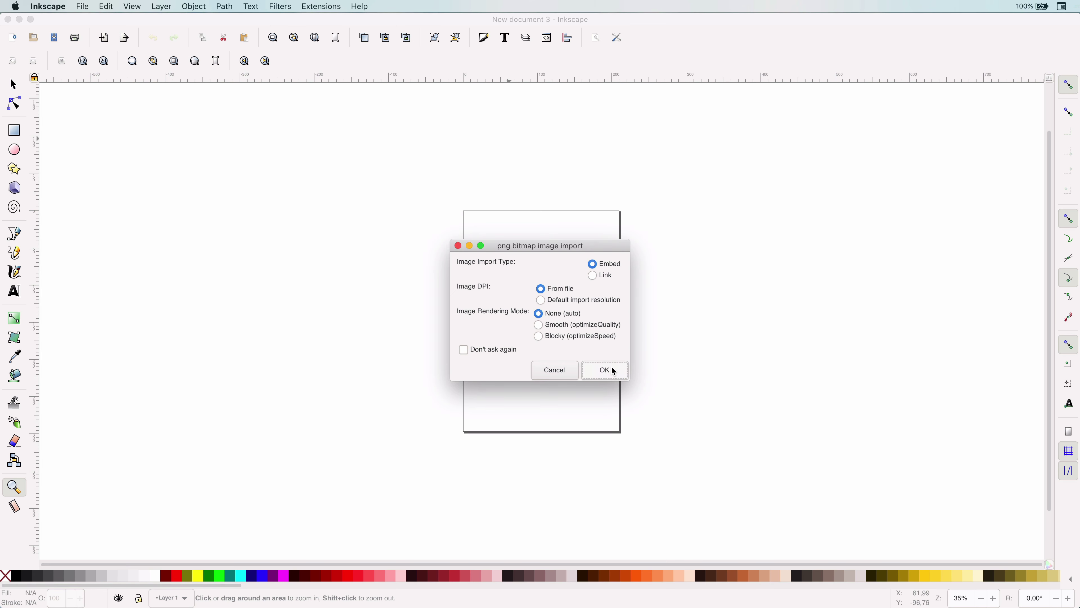
click(605, 371)
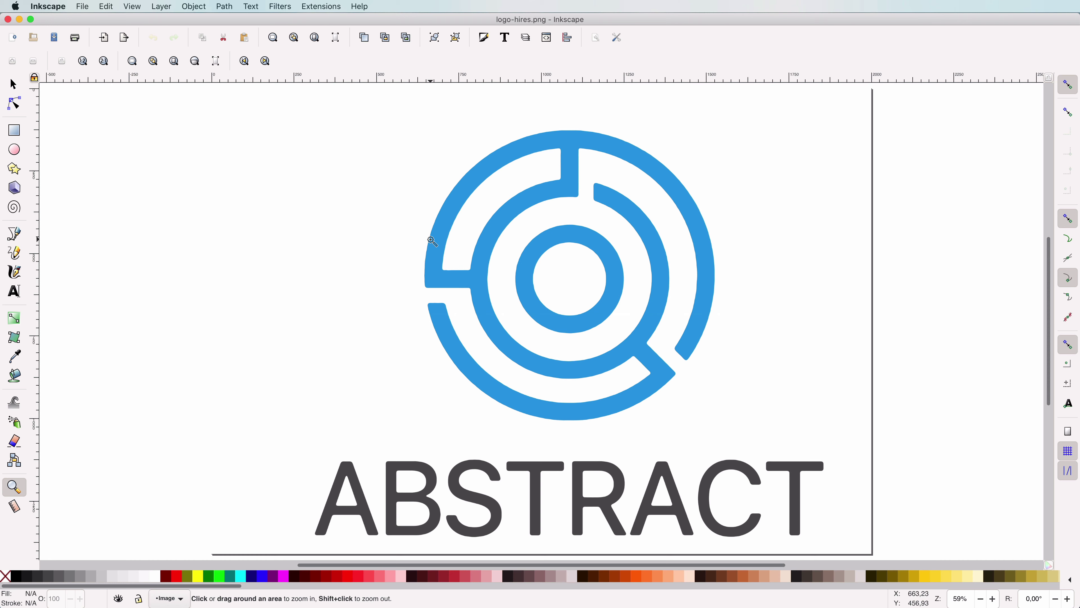
scroll(498, 292, up, 4)
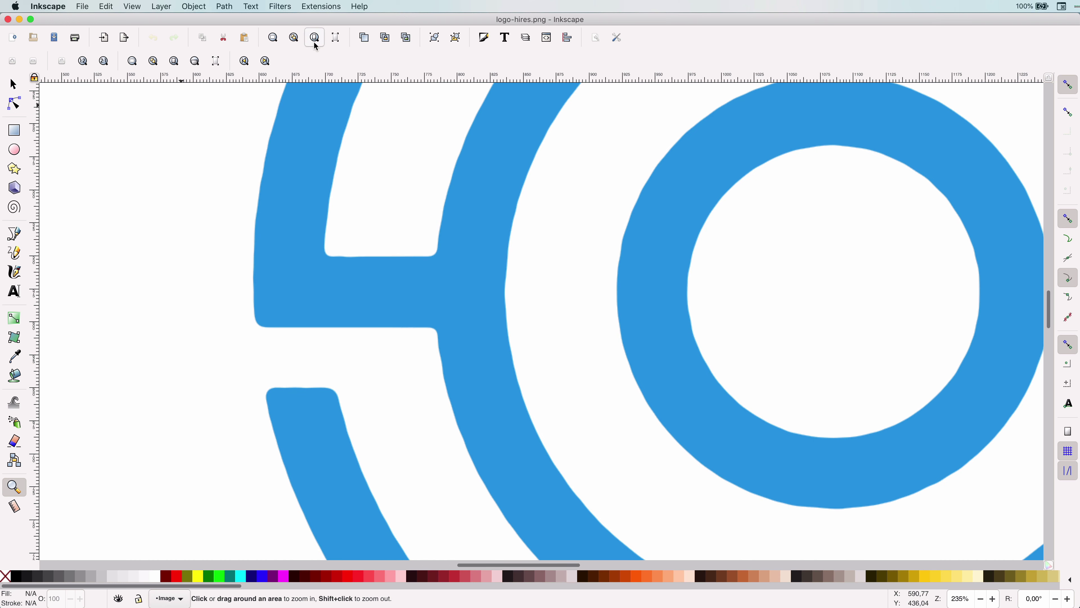
click(315, 44)
click(14, 85)
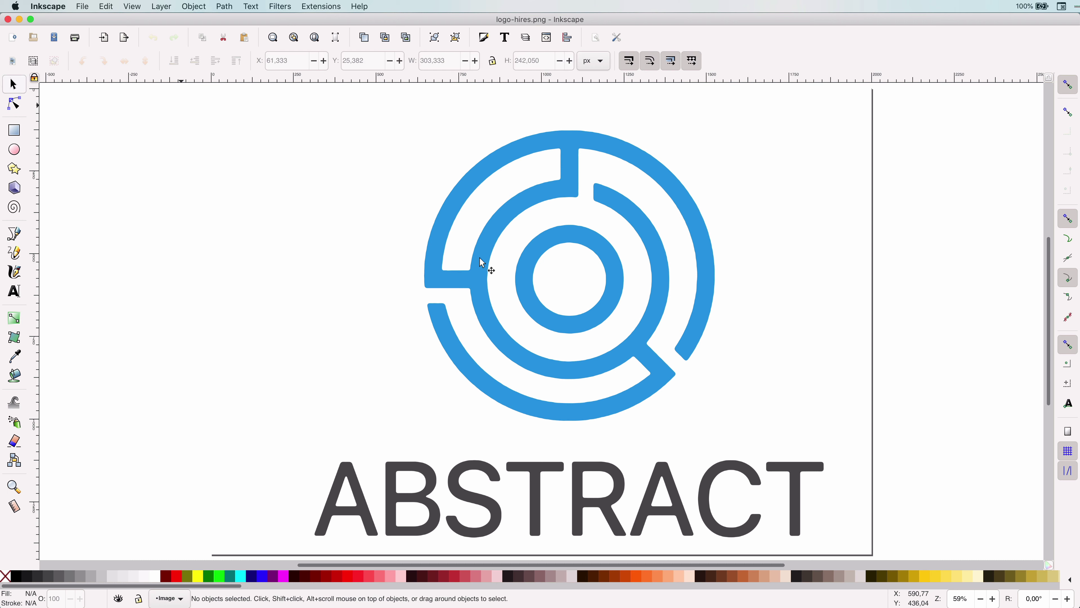
click(484, 255)
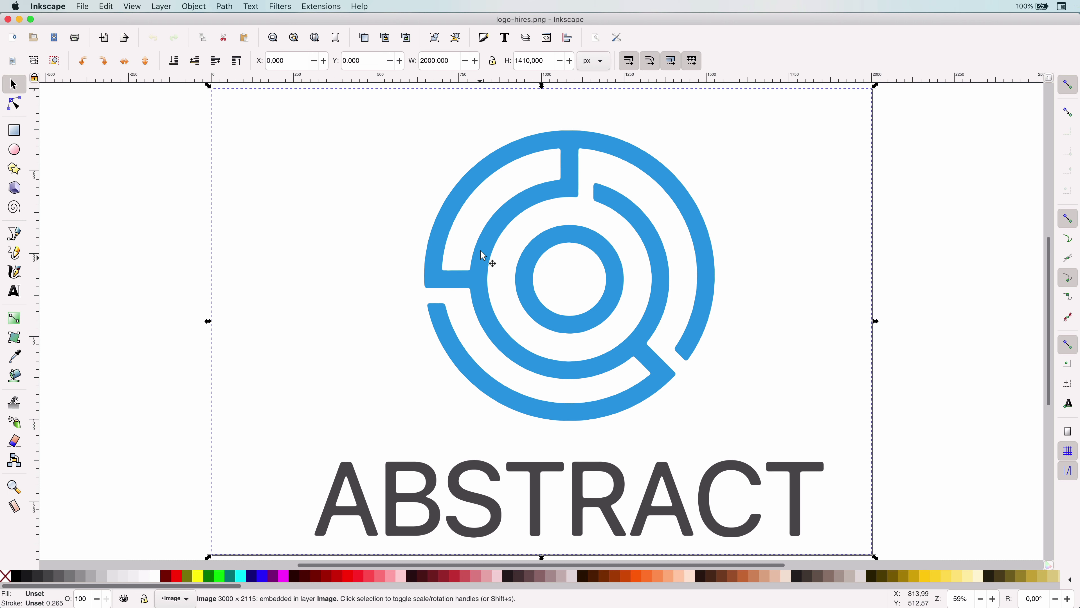
Trace the logo image into a vector path with Trace Bitmap
click(225, 12)
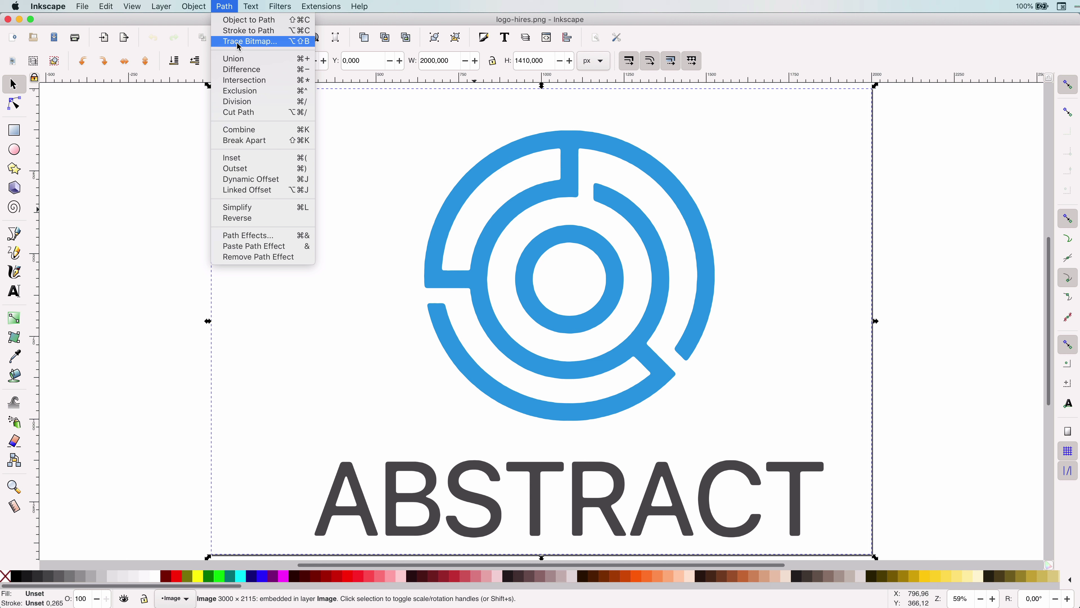
click(249, 41)
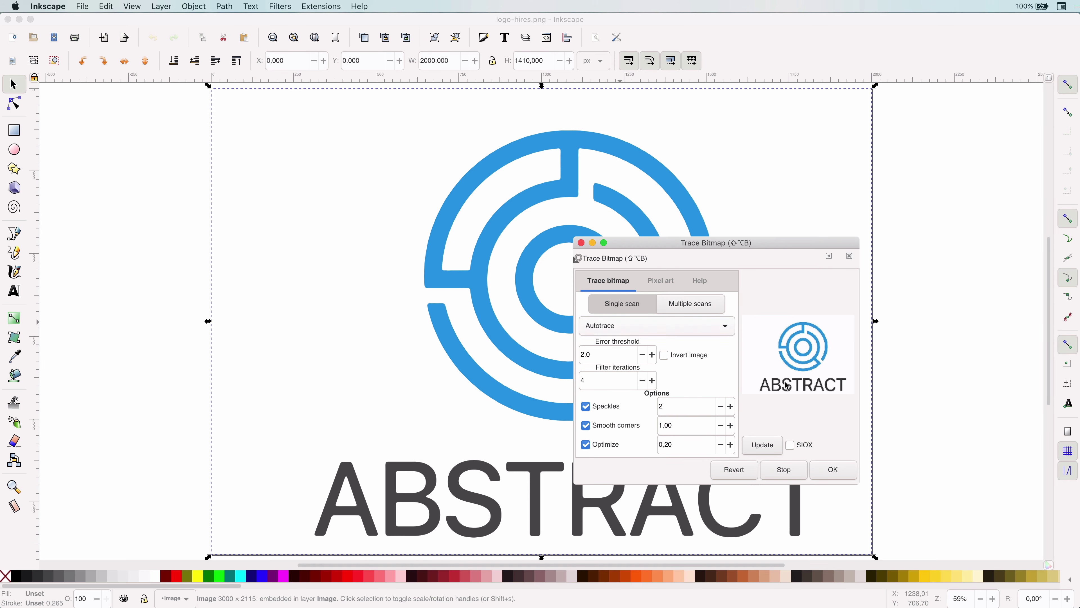
click(833, 471)
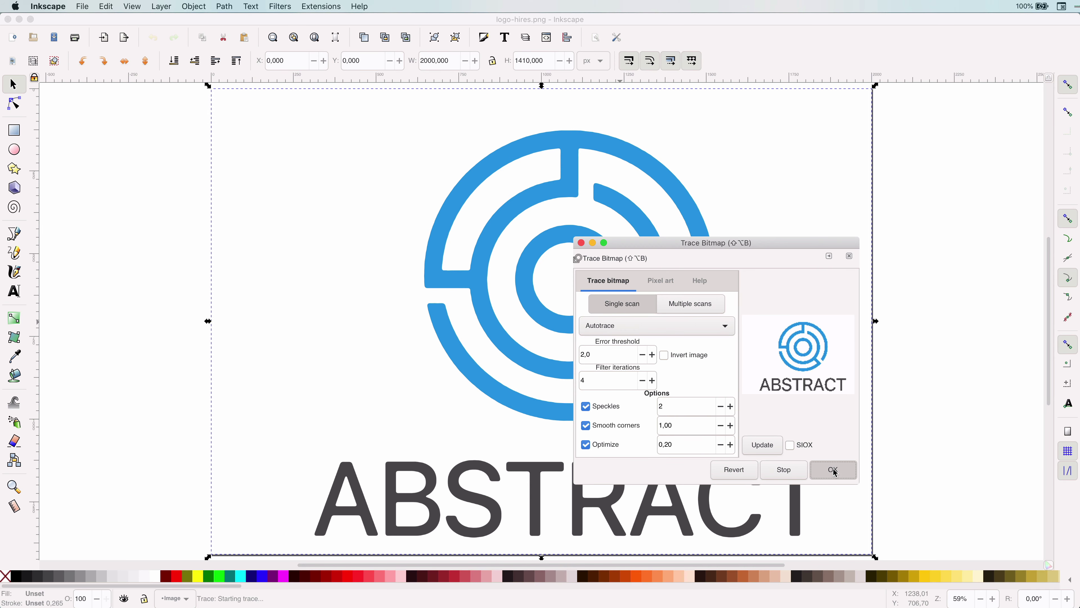
click(581, 244)
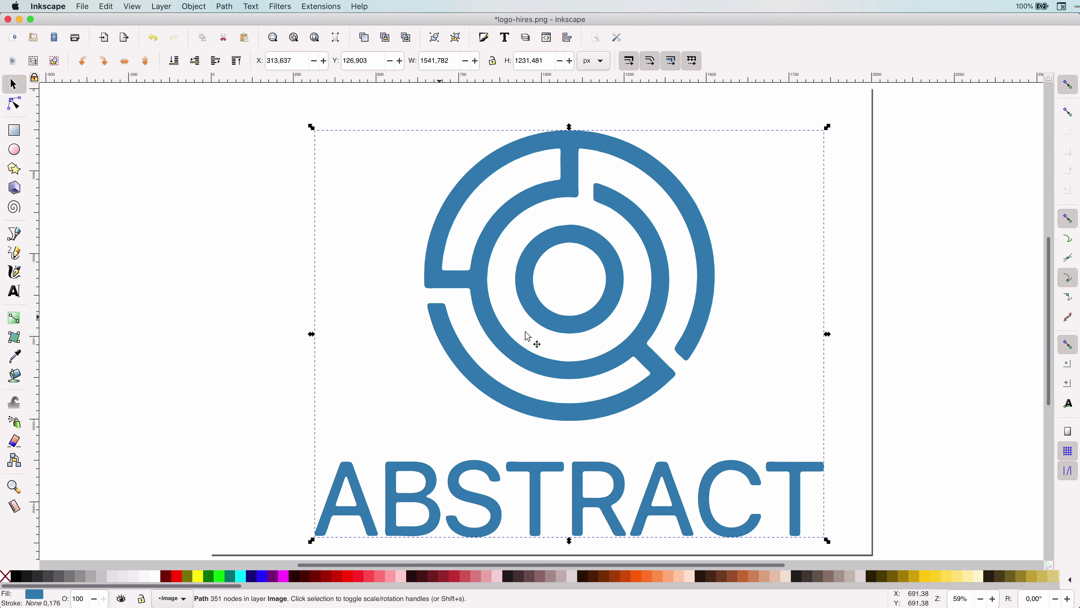
Save the traced logo as Plain SVG named logo-hires.png.svg
click(82, 7)
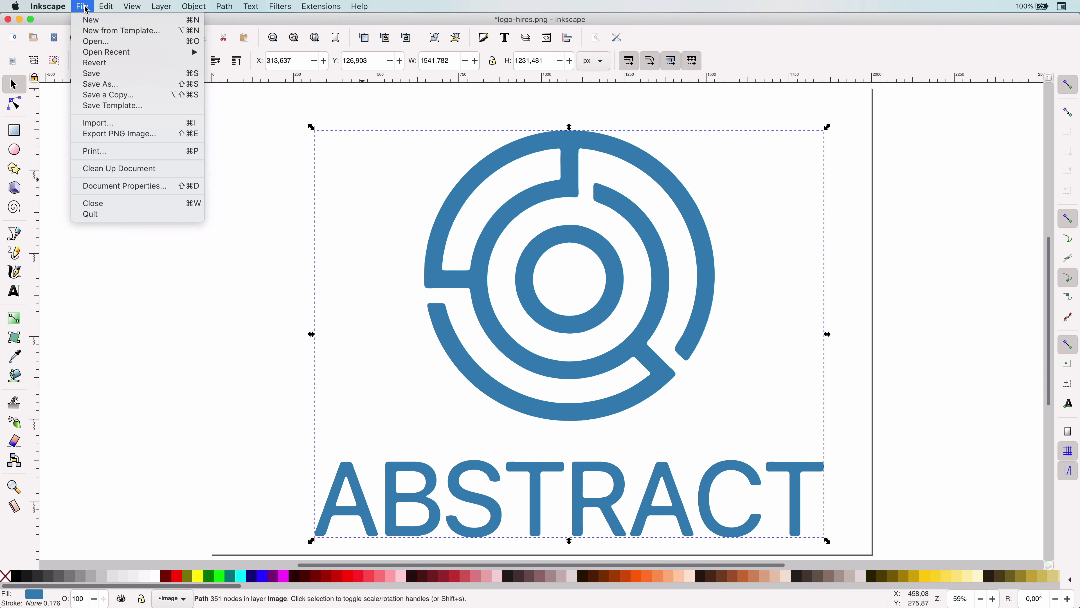
click(129, 91)
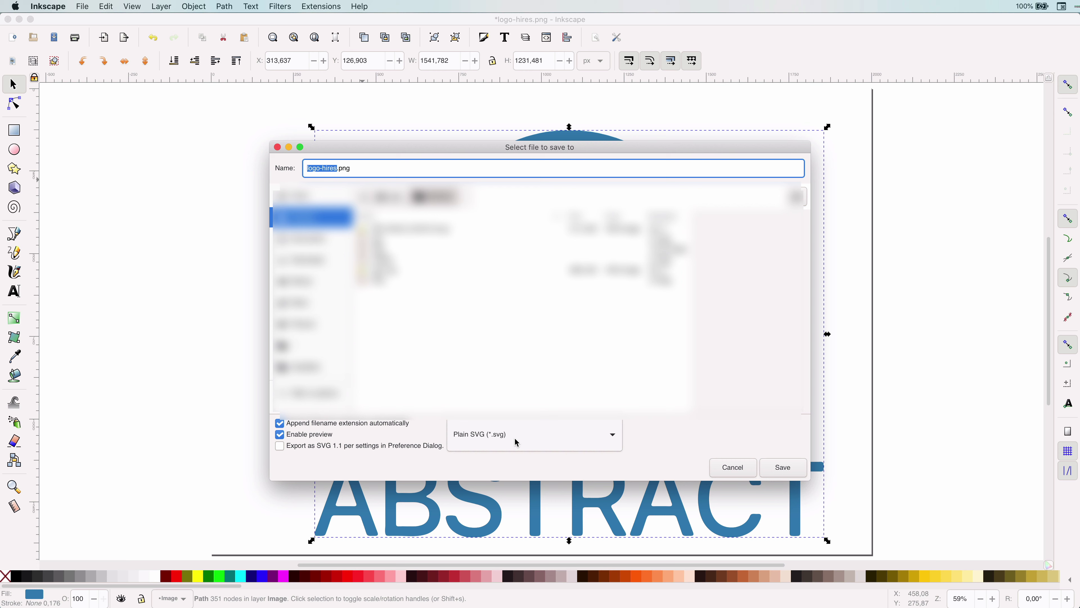
click(520, 444)
click(517, 442)
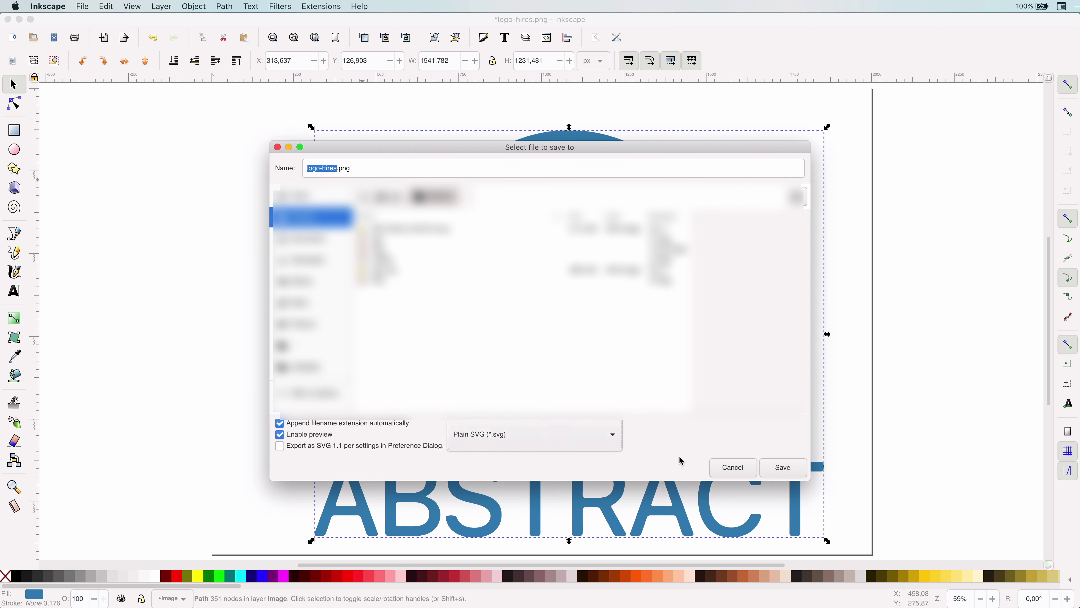
click(783, 469)
key(5)
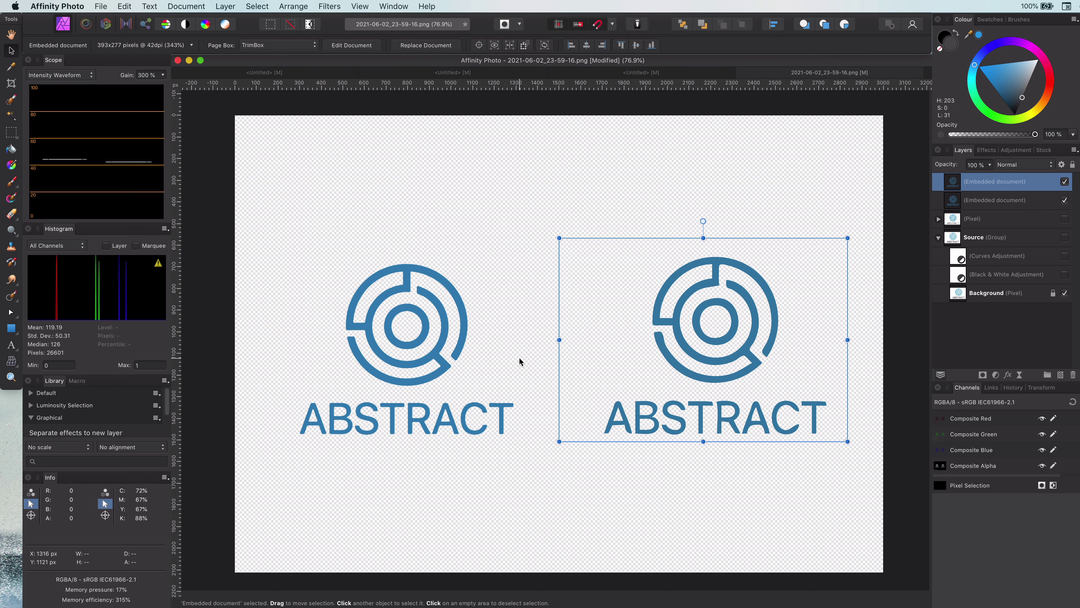
click(430, 359)
scroll(407, 366, up, 5)
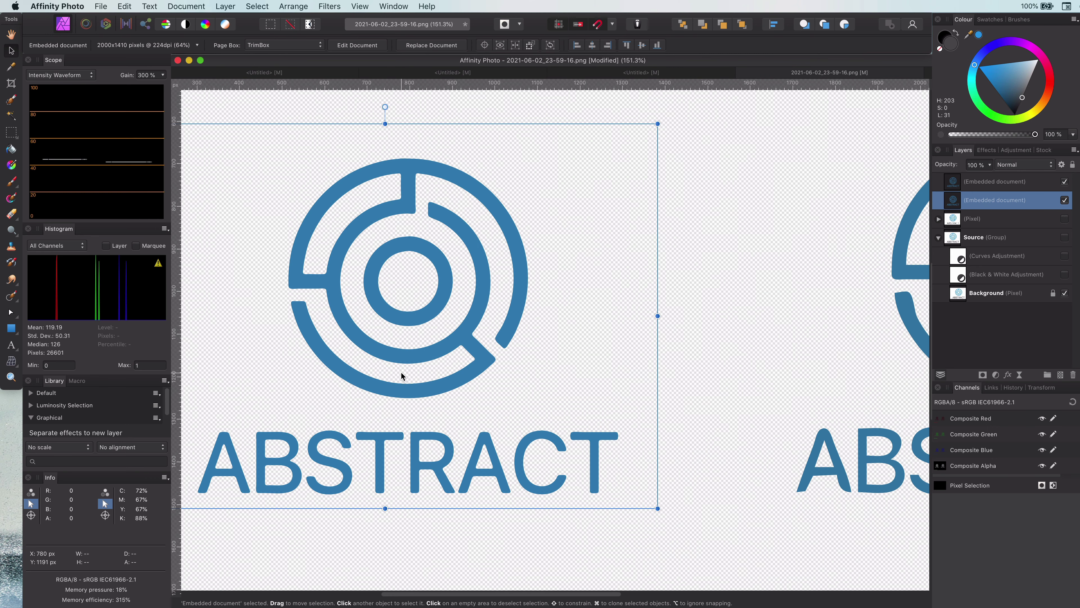
key(space)
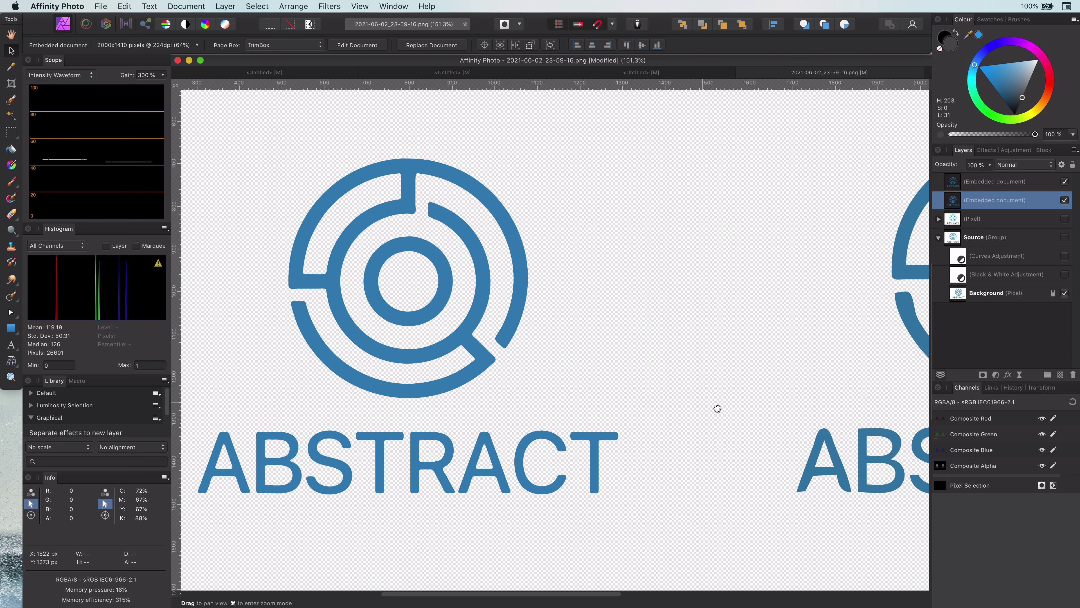
drag(717, 409, 389, 420)
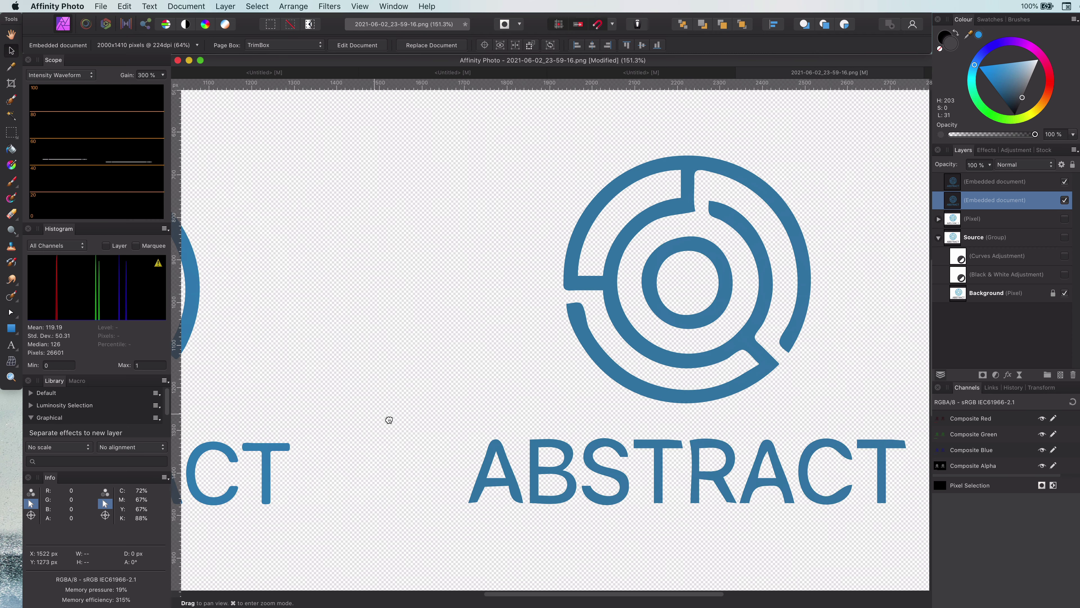
scroll(673, 365, up, 4)
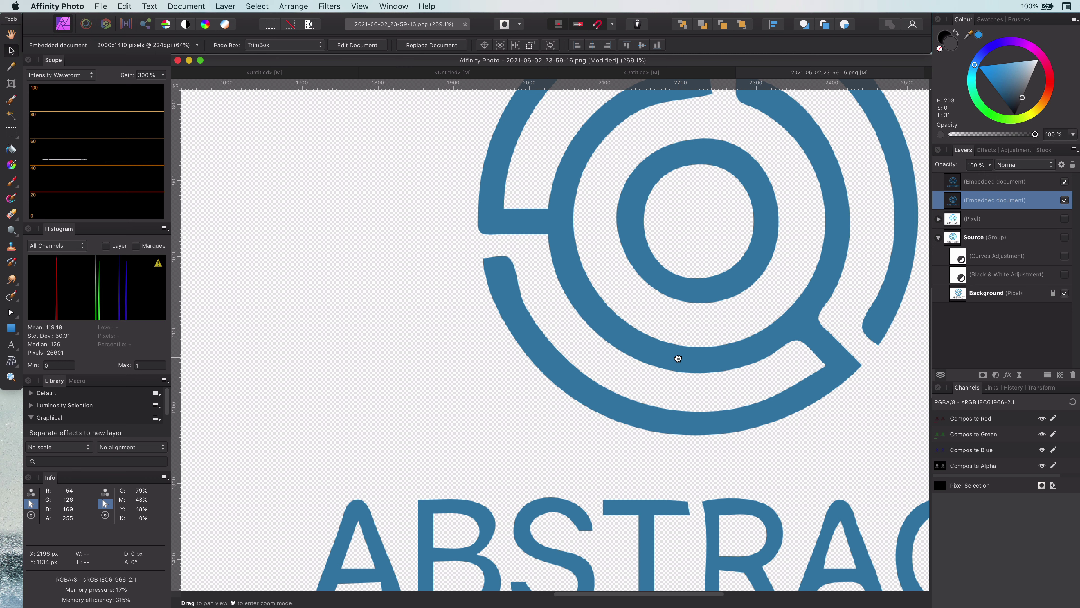
drag(678, 359, 685, 425)
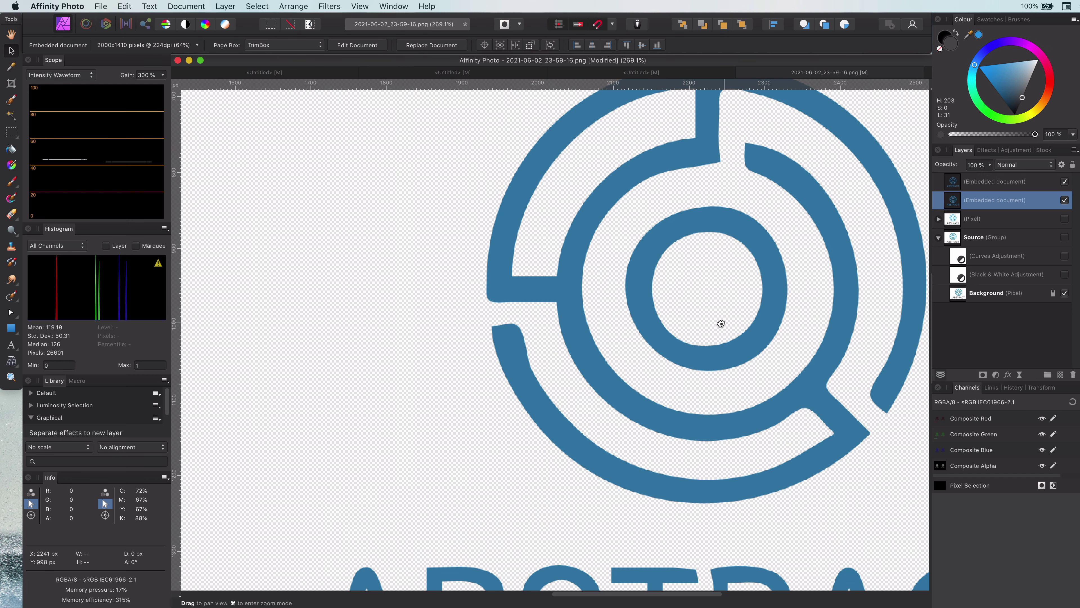
drag(721, 324, 722, 362)
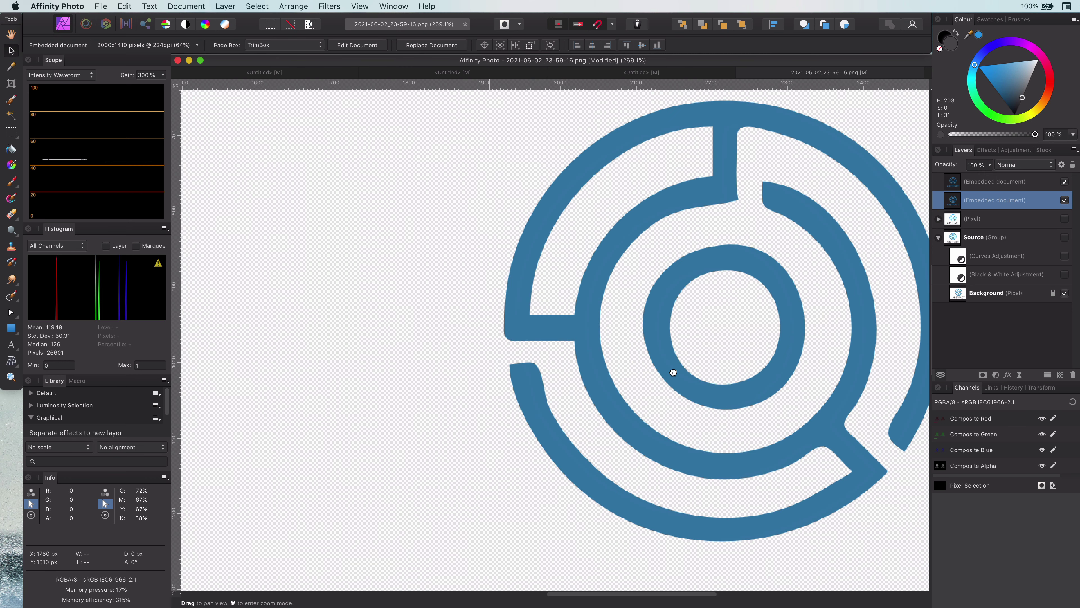
scroll(673, 373, left, 15)
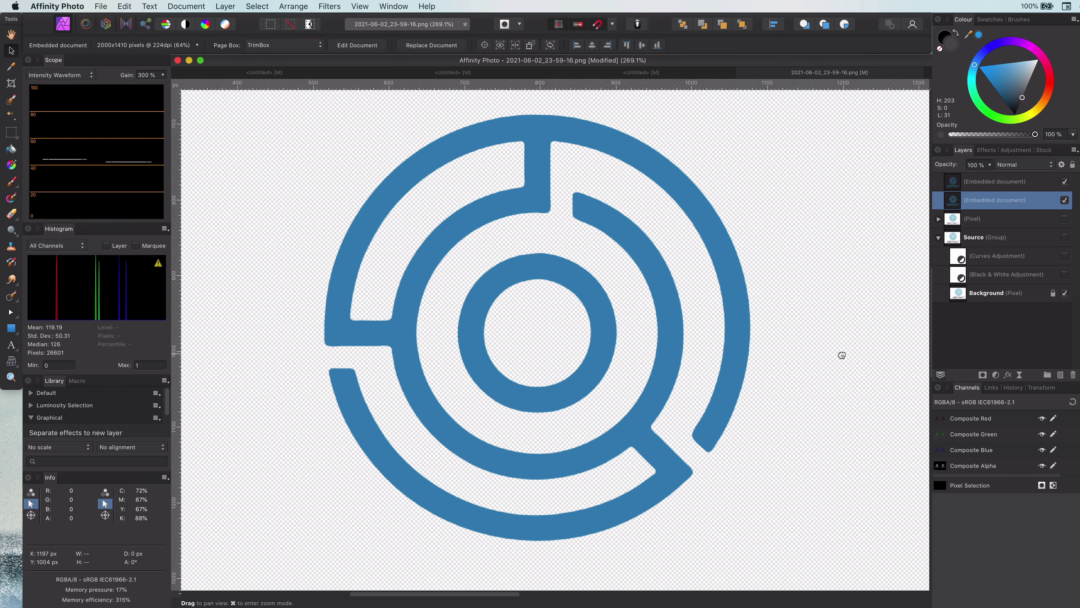
key(v)
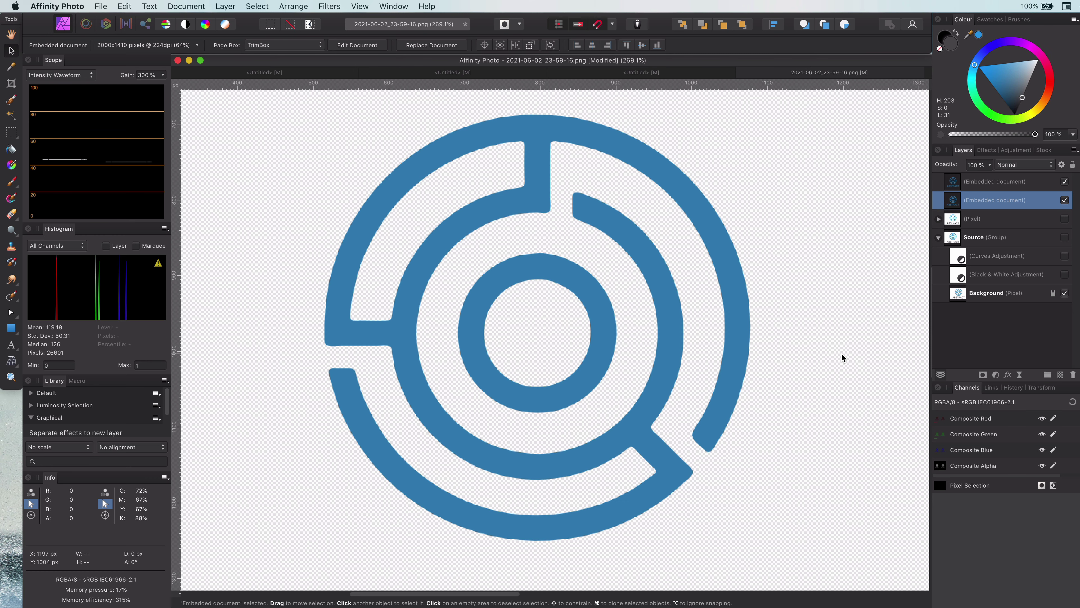
key(super+0)
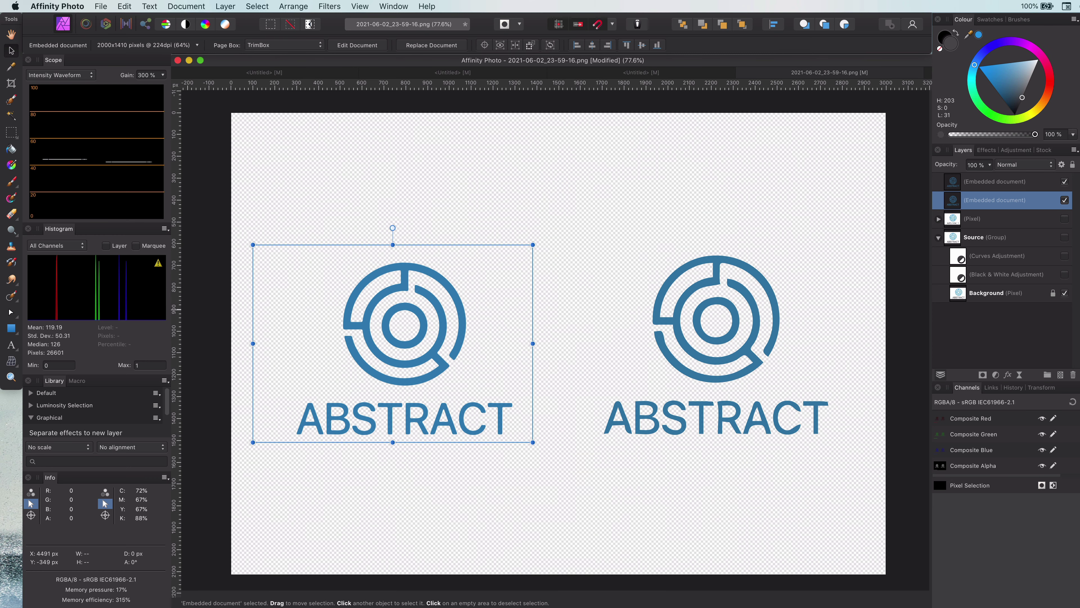